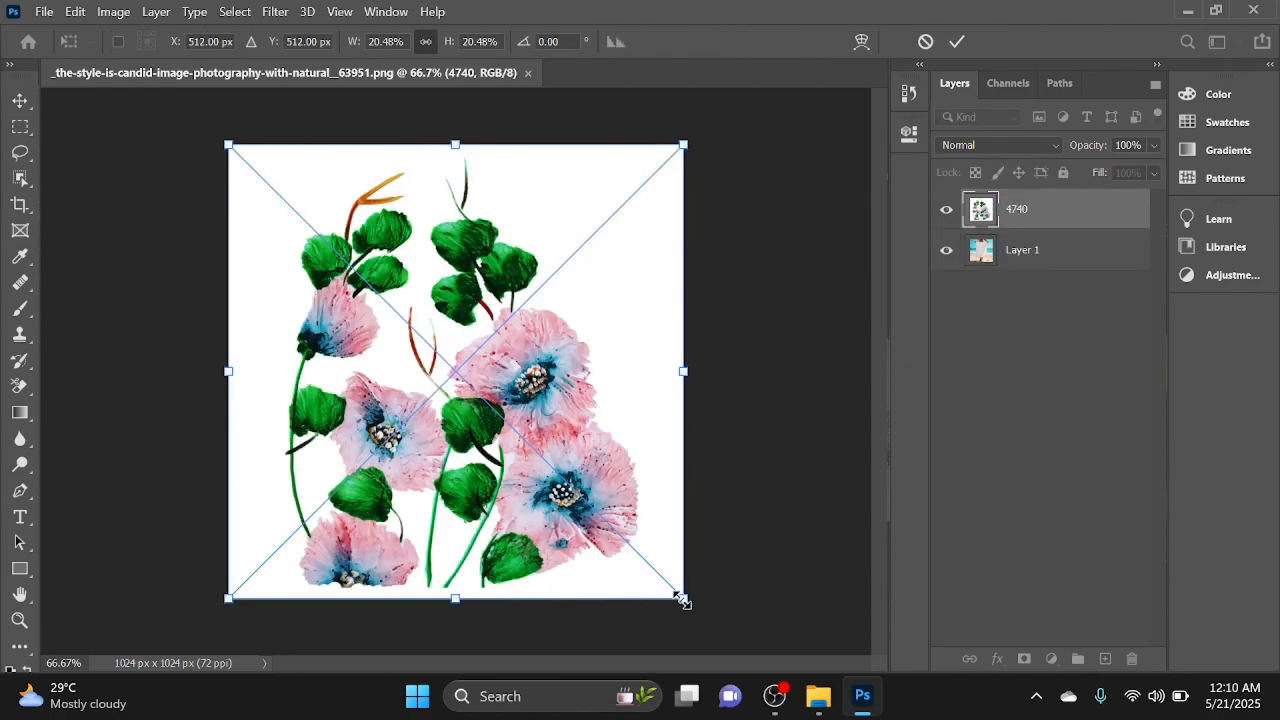
Scale and position the 4740 flower artwork over the towel at about 11.5% width and 15.2% height.
left_click_drag(681, 598, 466, 383)
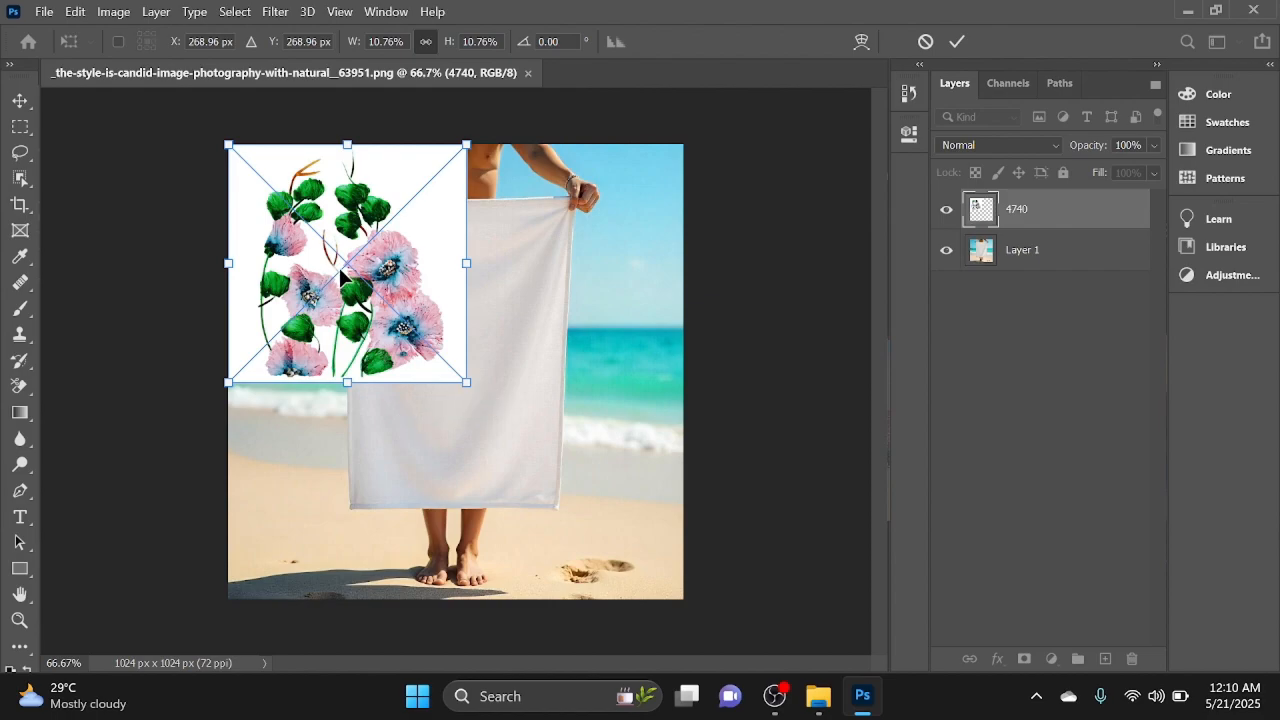
left_click_drag(341, 275, 451, 341)
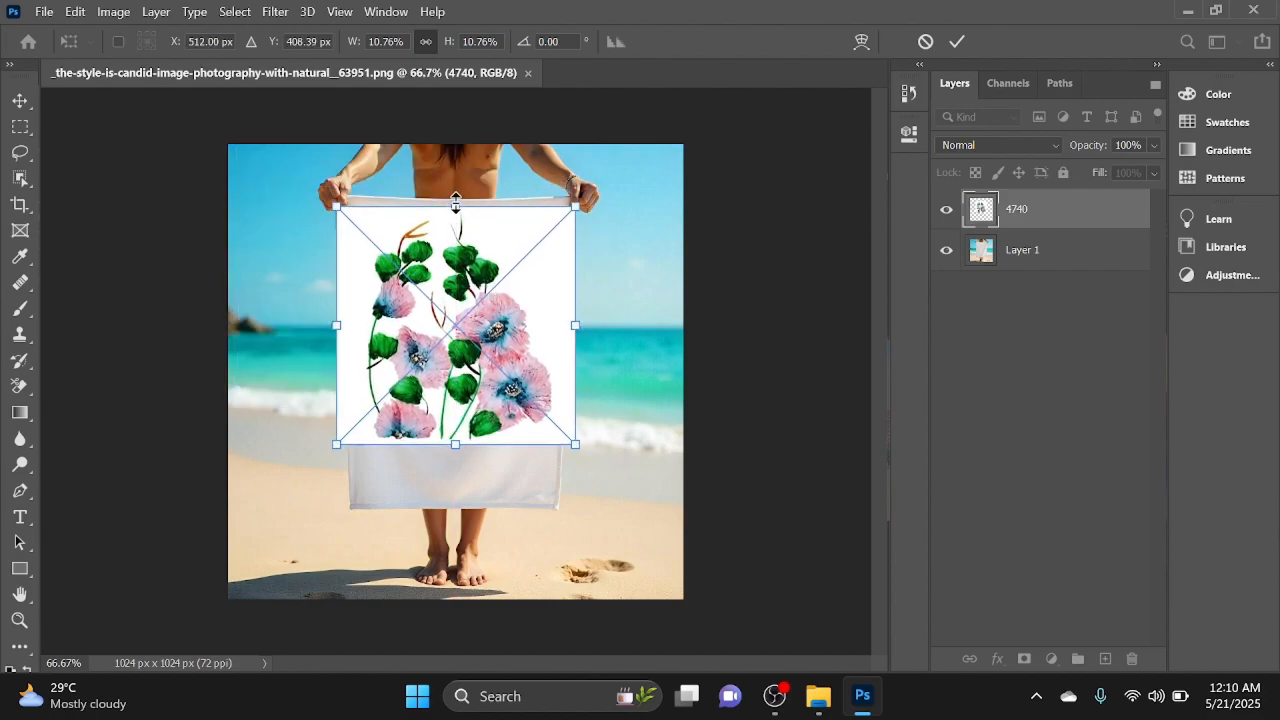
left_click_drag(455, 200, 456, 188)
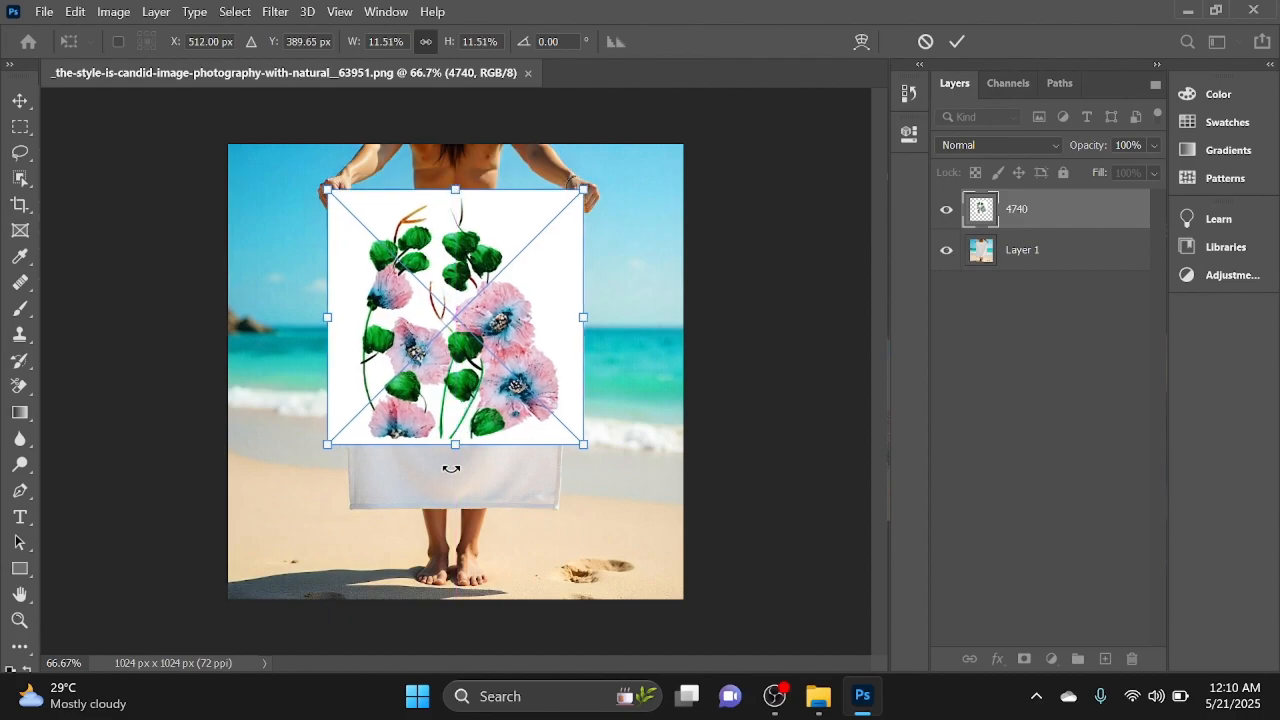
left_click_drag(455, 443, 451, 524)
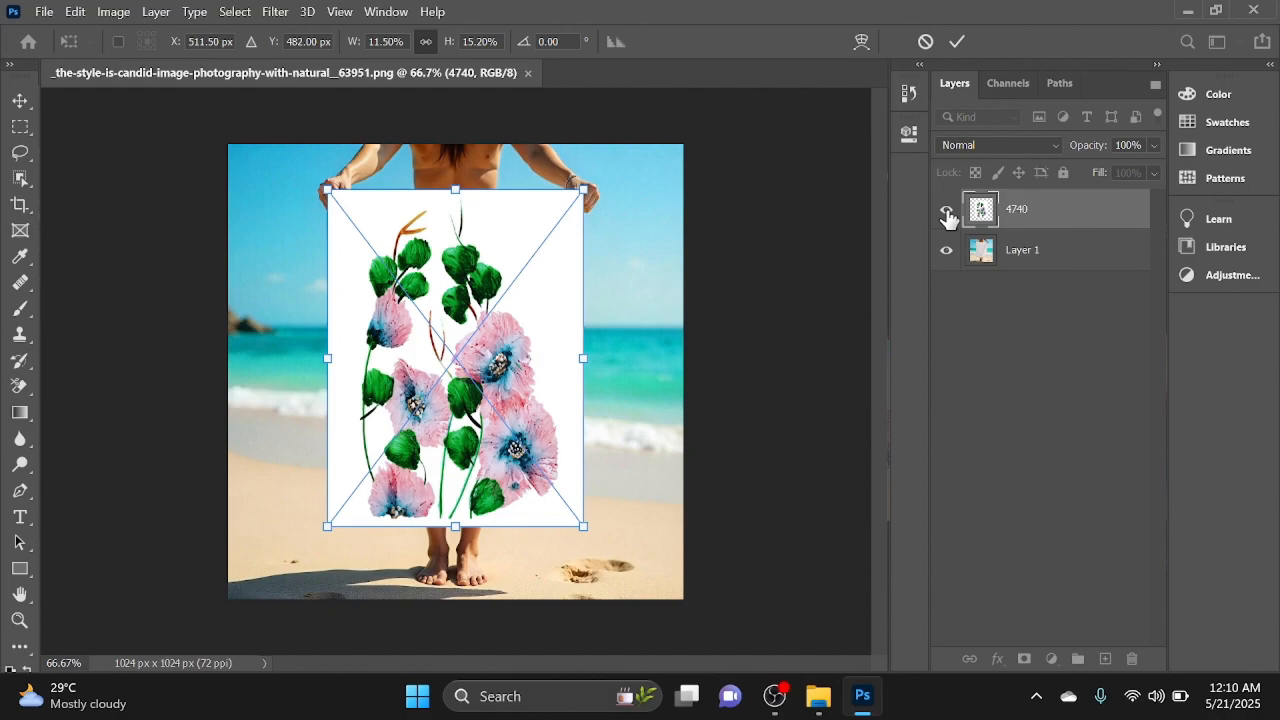
key("Return")
Hide the 4740 artwork layer and select the white towel on Layer 1 with the Object Selection tool.
left_click(946, 210)
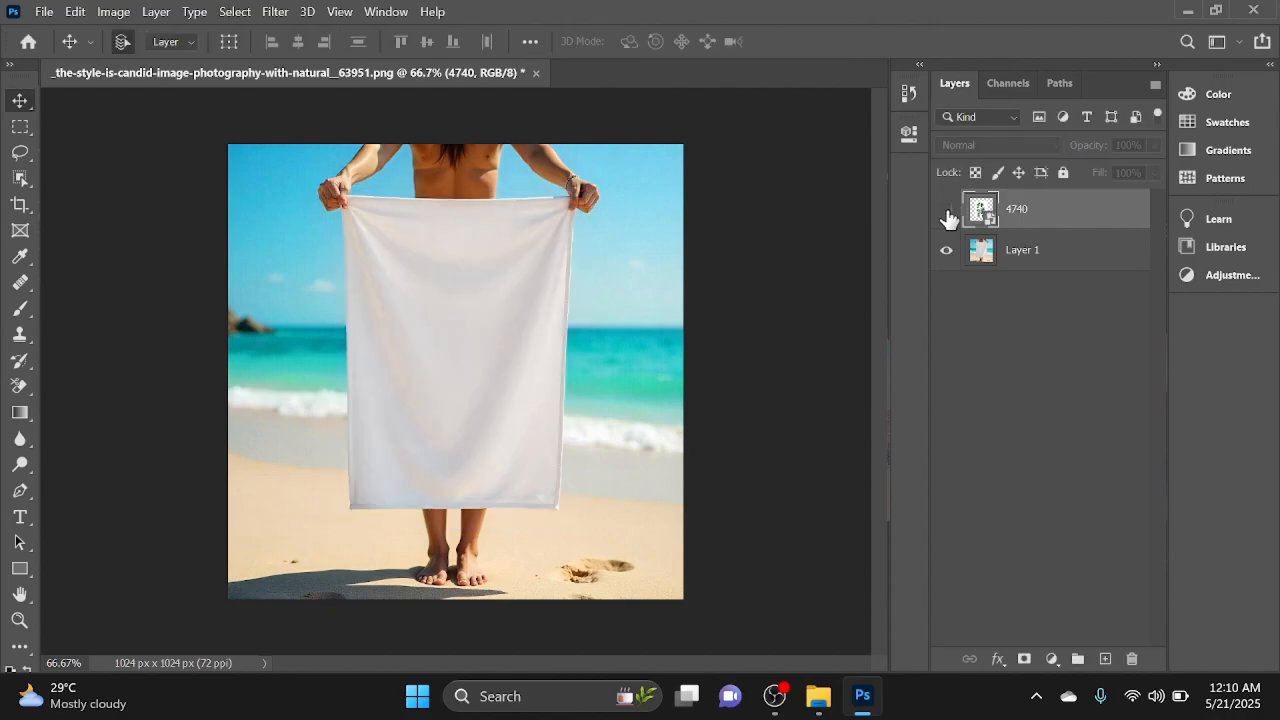
left_click(1013, 262)
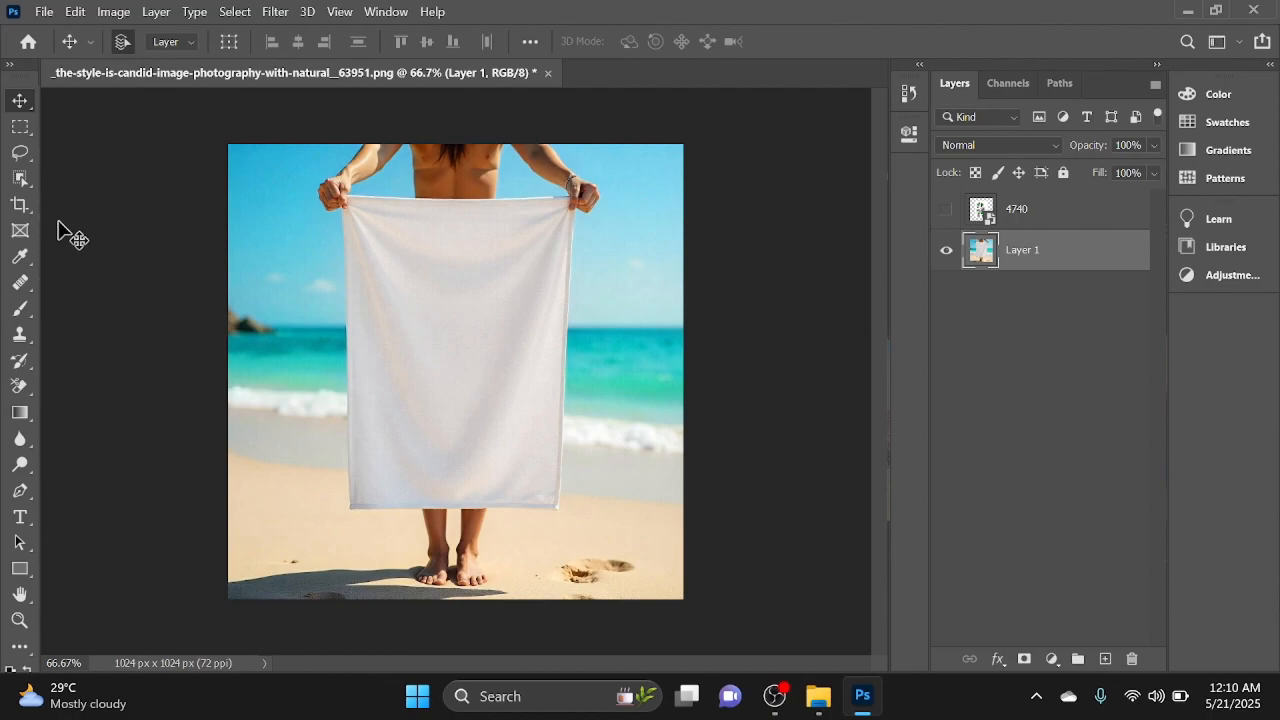
left_click(22, 180)
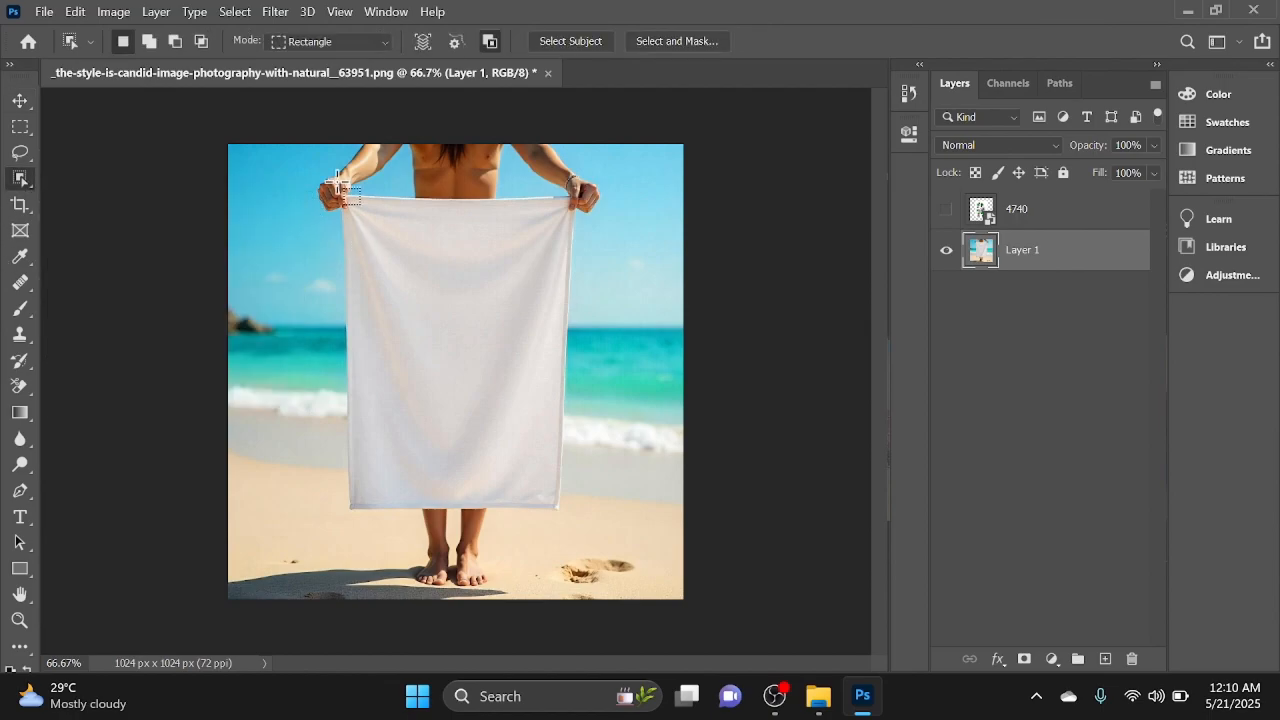
left_click_drag(334, 193, 578, 516)
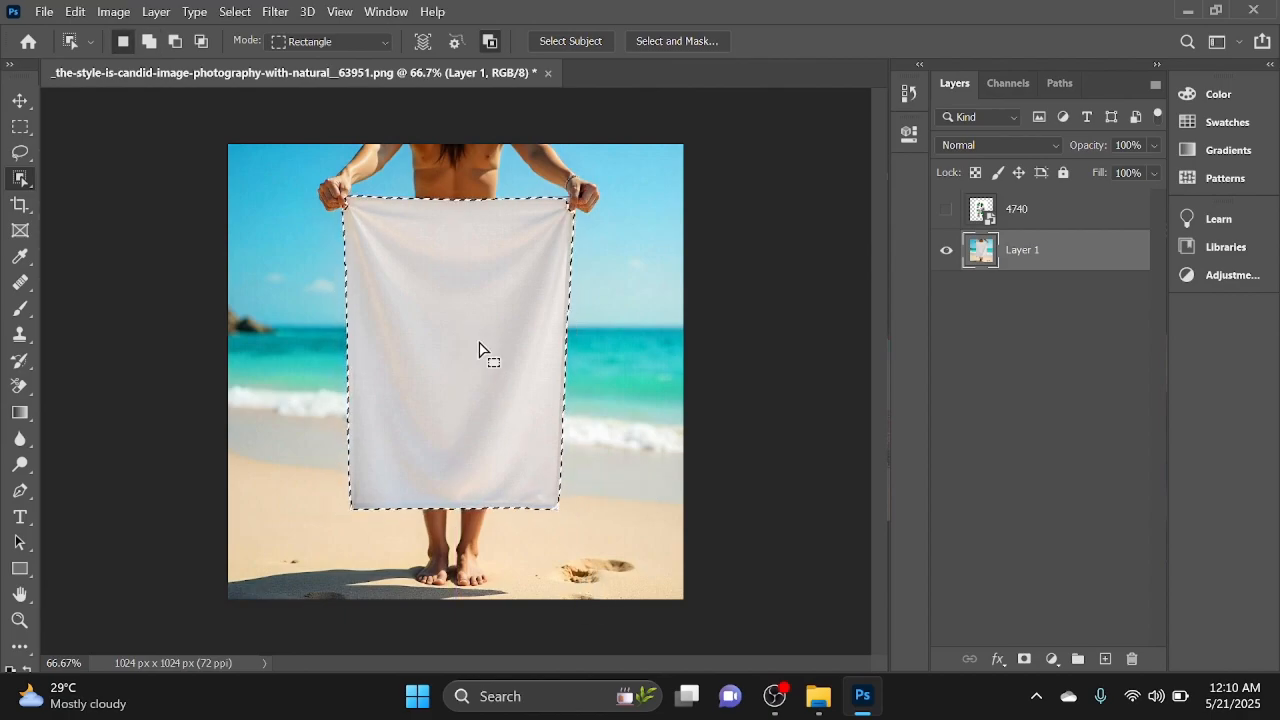
Copy the selected towel to a new layer and convert that layer to a smart object.
key("ctrl+j")
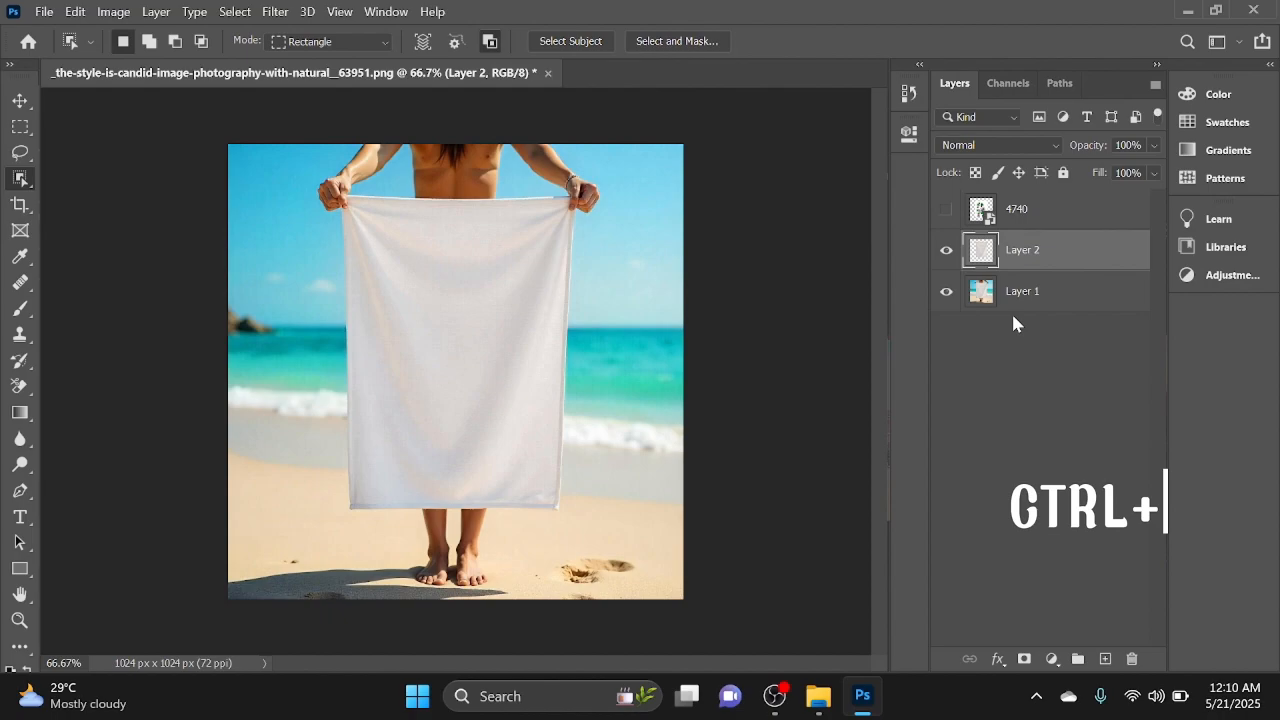
right_click(1020, 250)
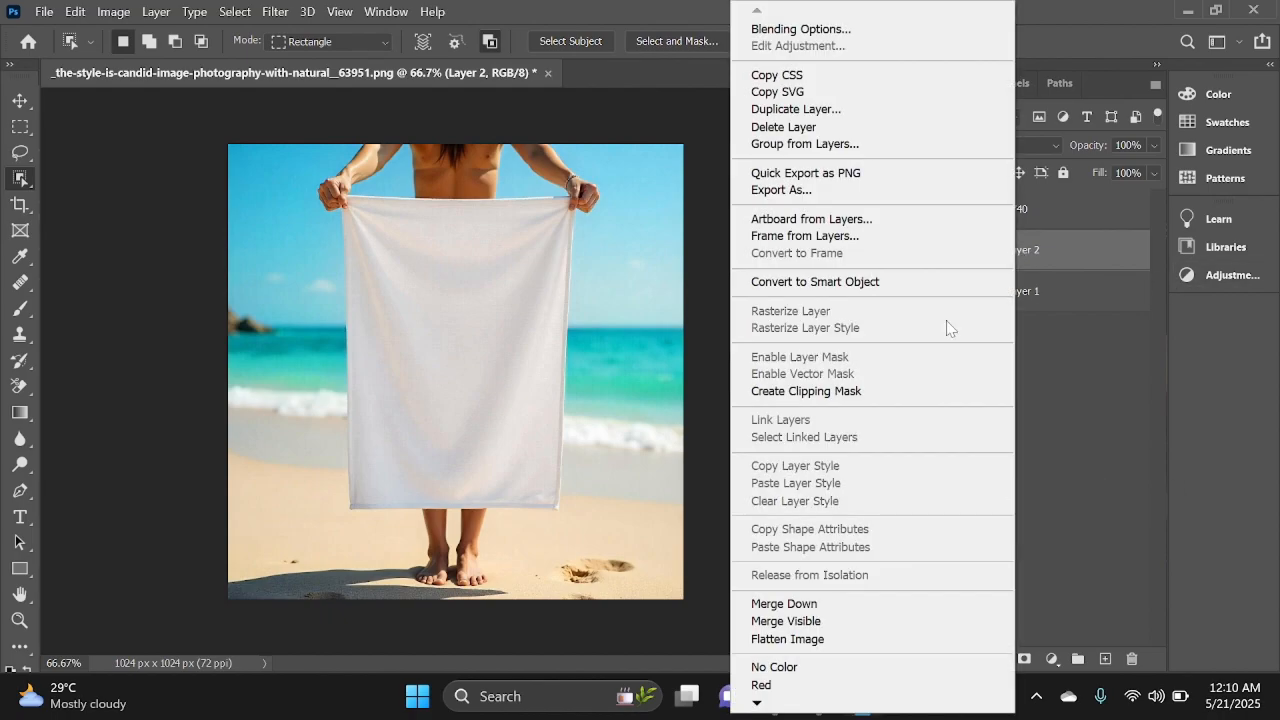
left_click(828, 284)
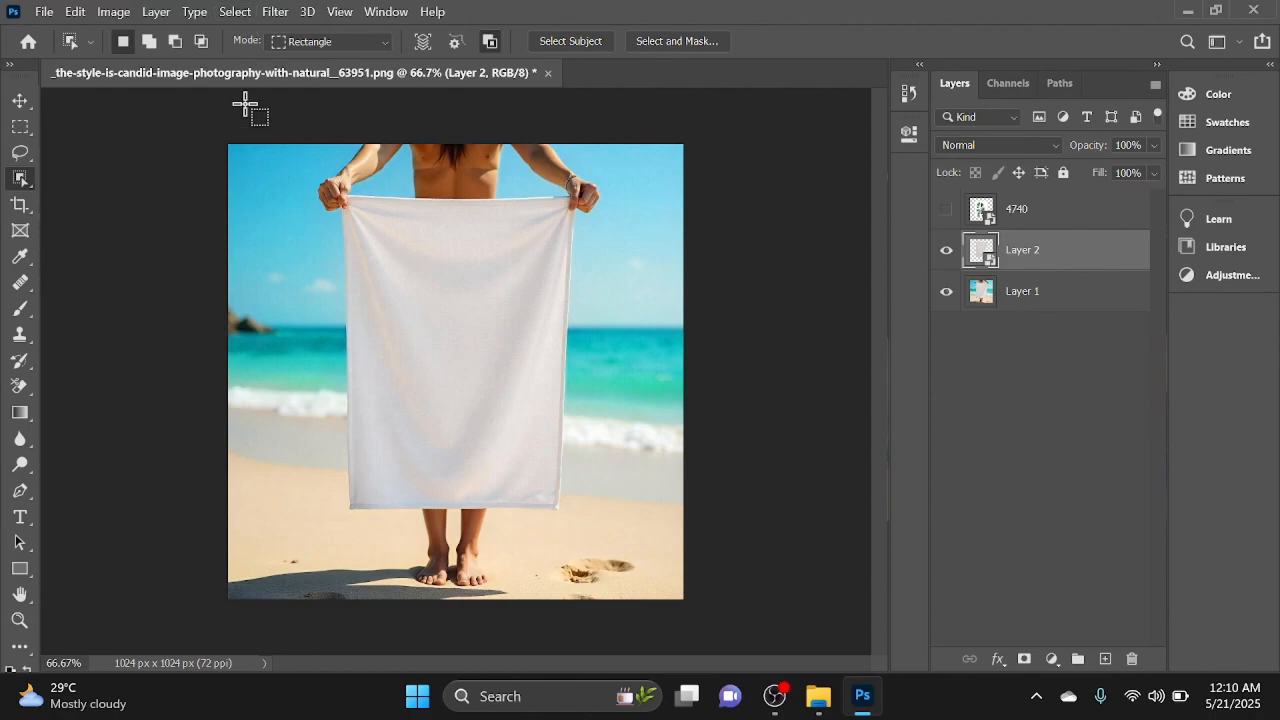
Try a Gaussian Blur with a 1.0 pixel radius on the towel copy and delete the smart filter.
left_click(277, 12)
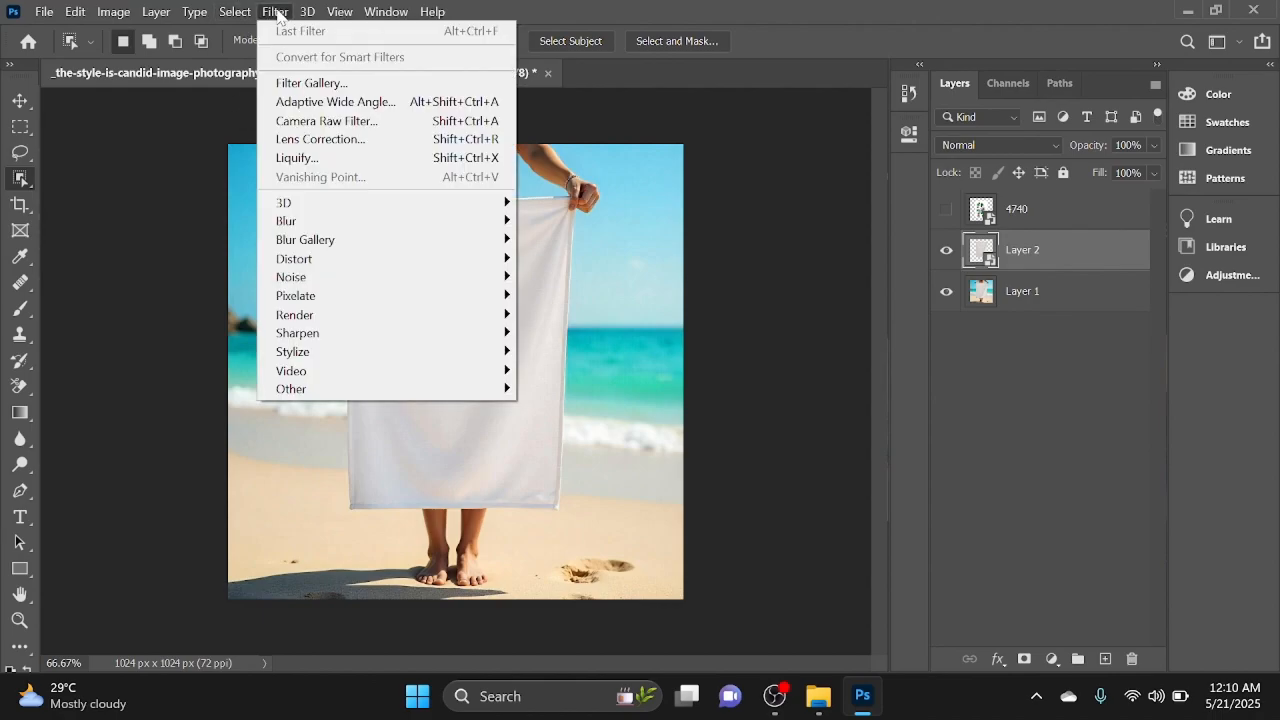
mouse_move(329, 222)
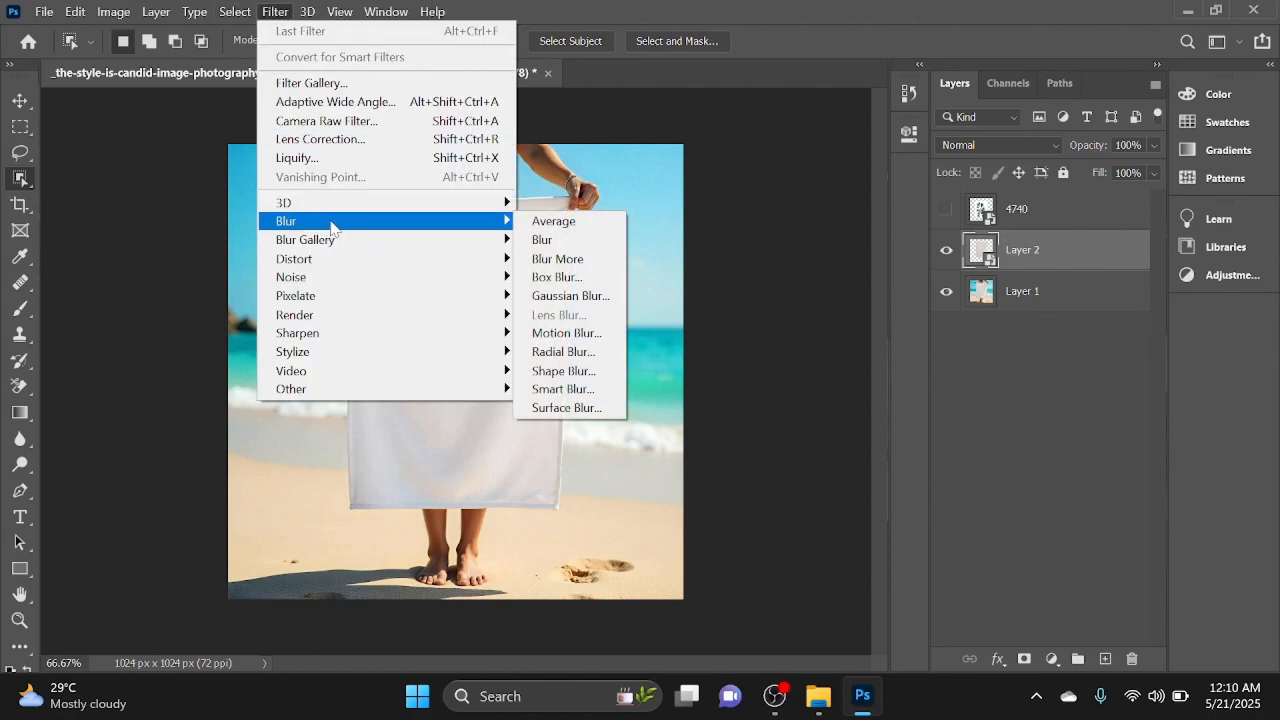
left_click(561, 297)
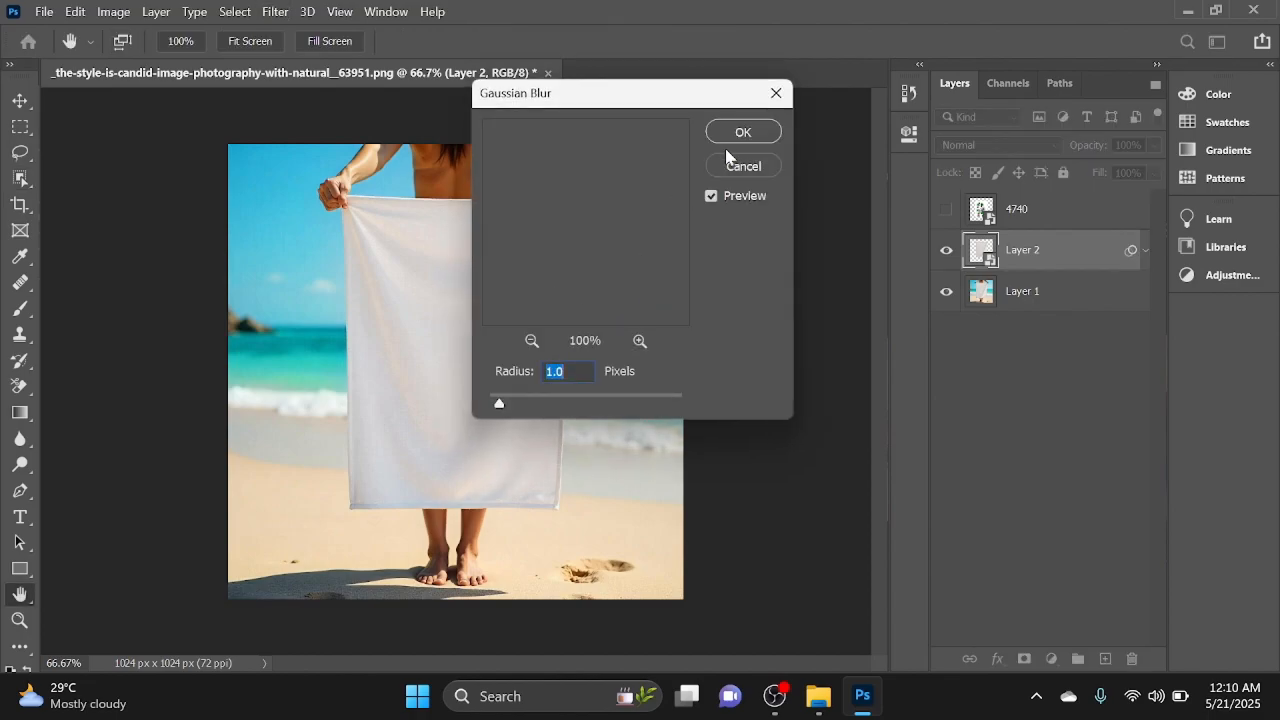
left_click(742, 133)
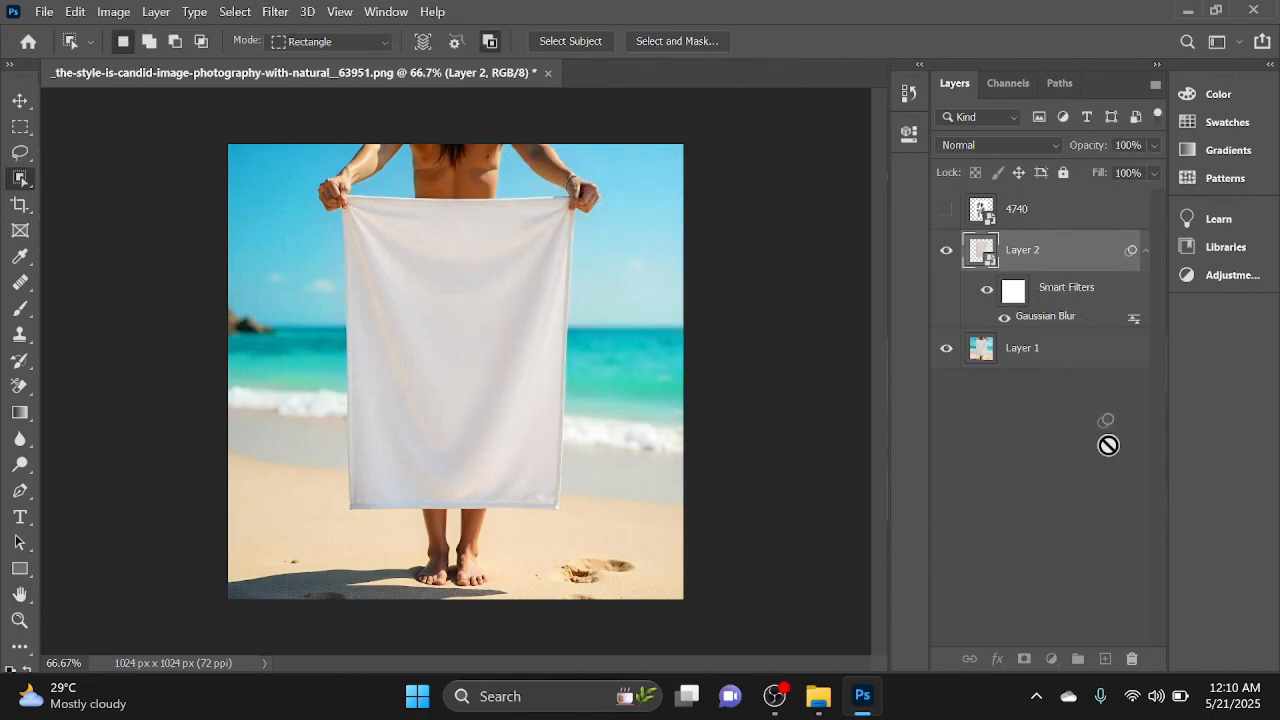
left_click(1133, 658)
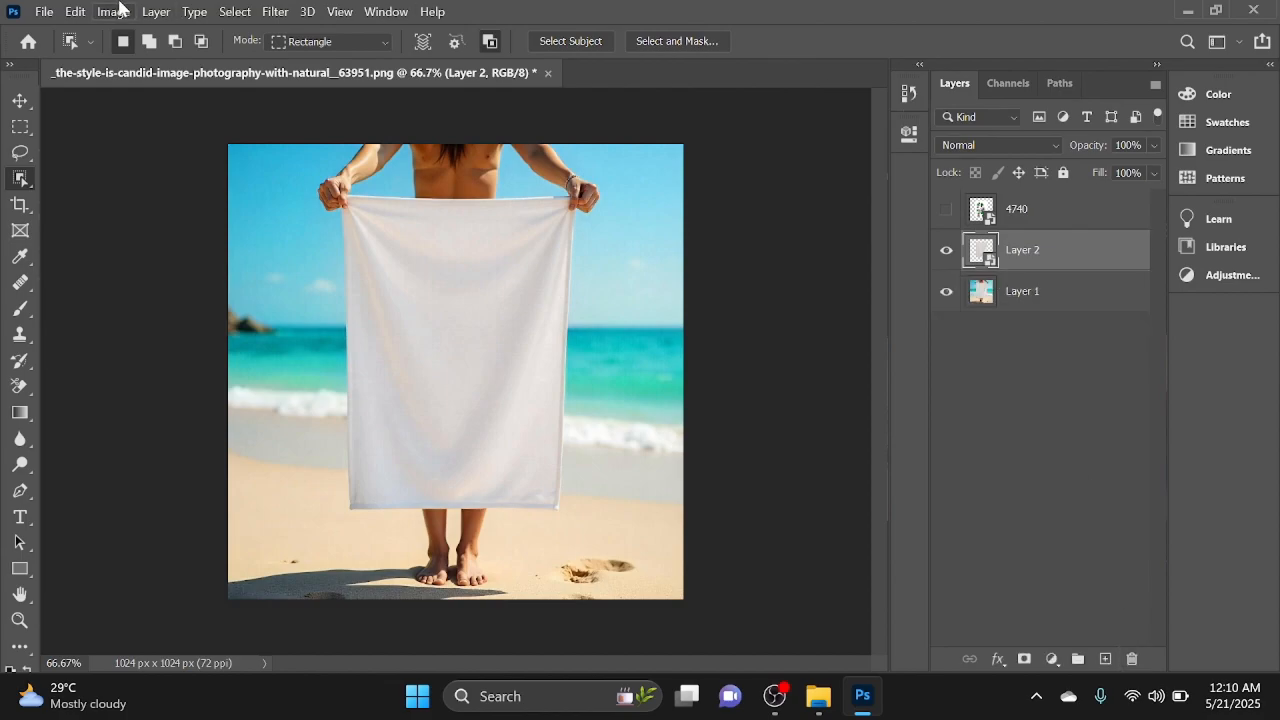
Save the document on the computer in Downloads as the layered Photoshop file _the-style-is-candid-image-photography-with-natural__63951.psd.
left_click(44, 14)
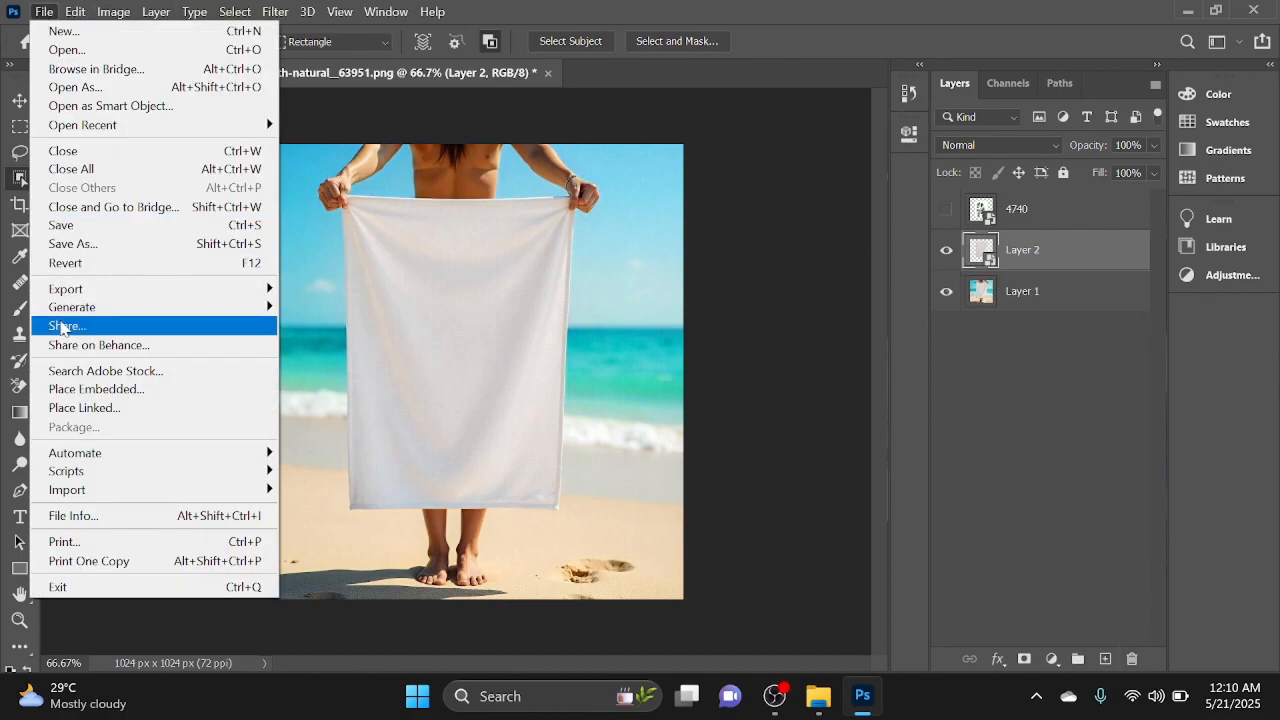
left_click(1018, 223)
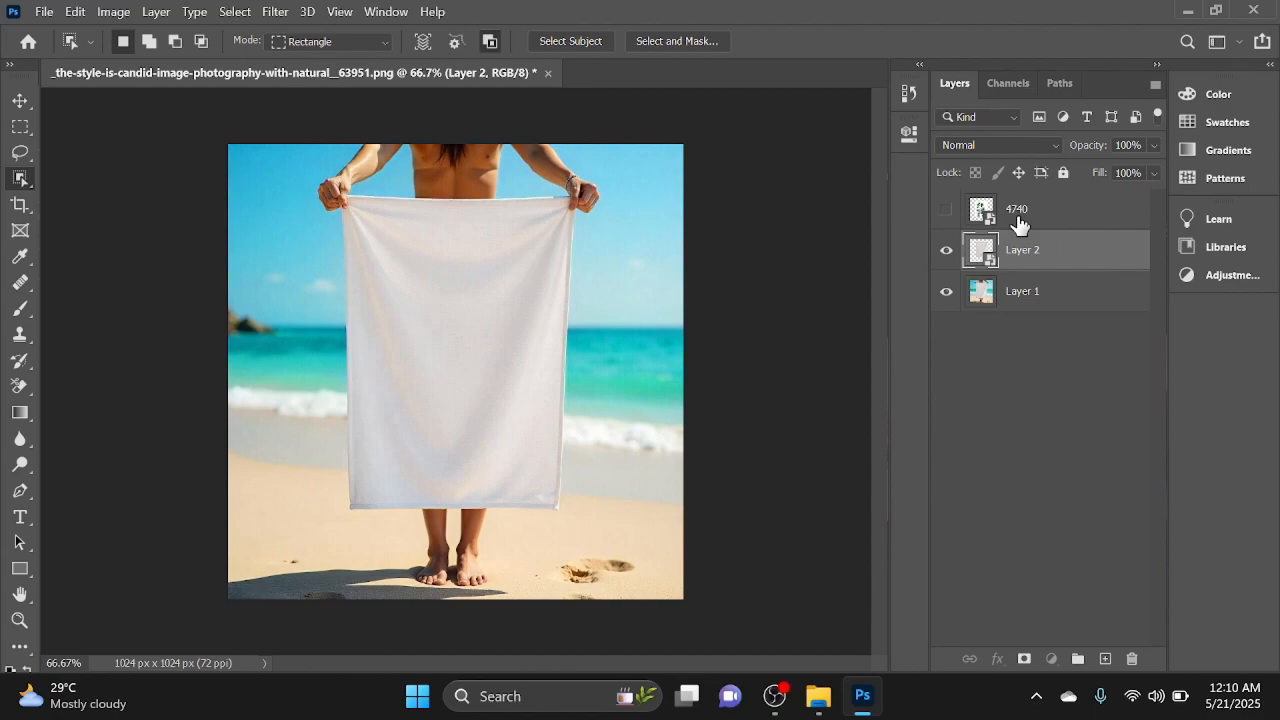
left_click(1020, 215)
left_click(1051, 252)
left_click(44, 11)
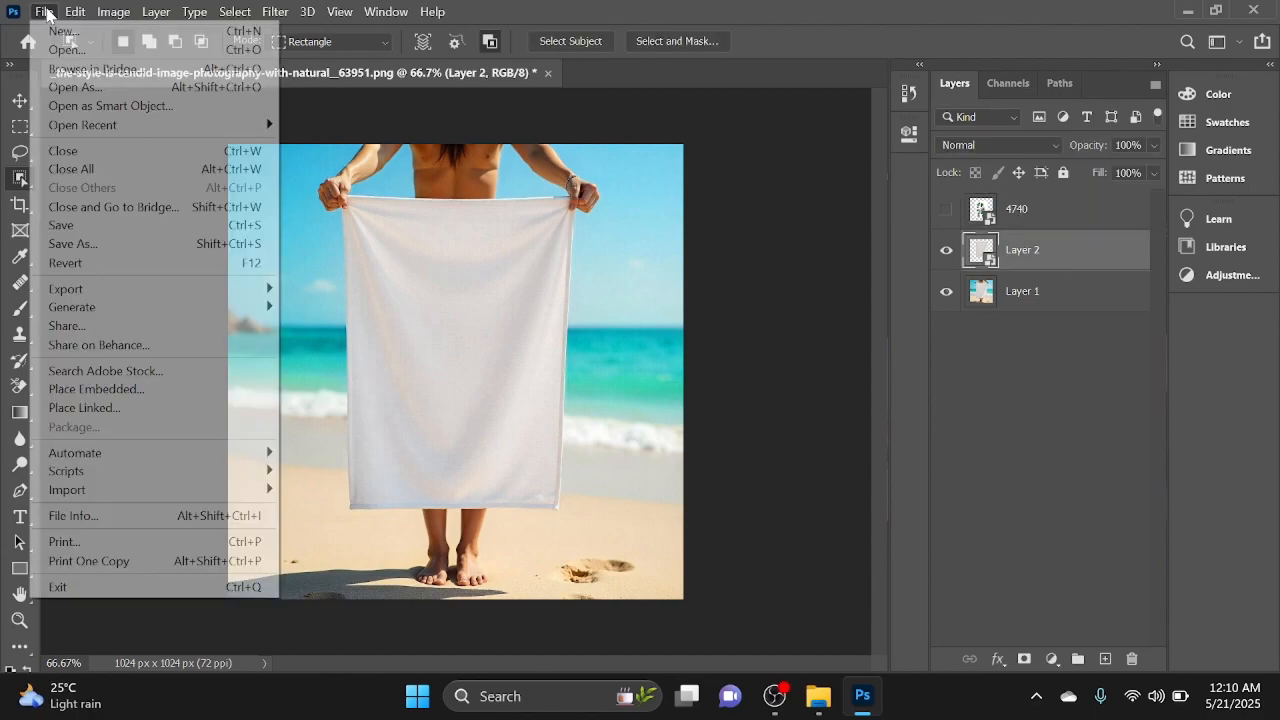
left_click(89, 244)
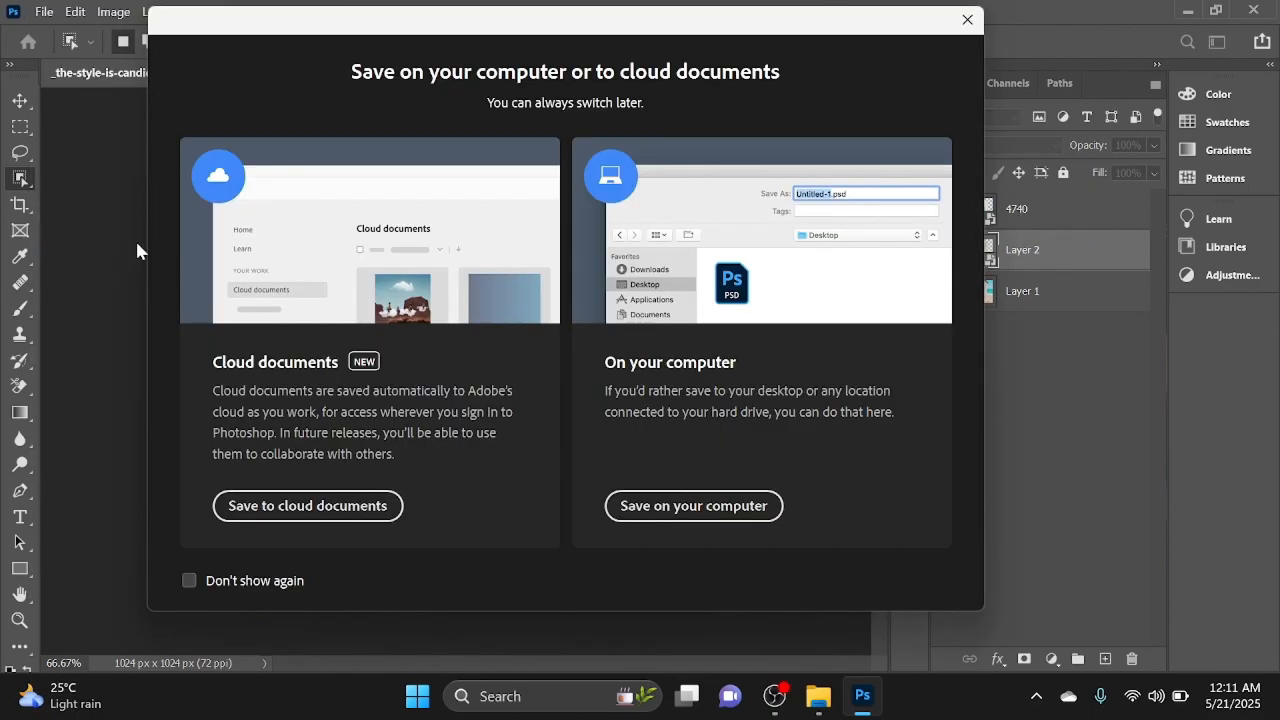
left_click(718, 508)
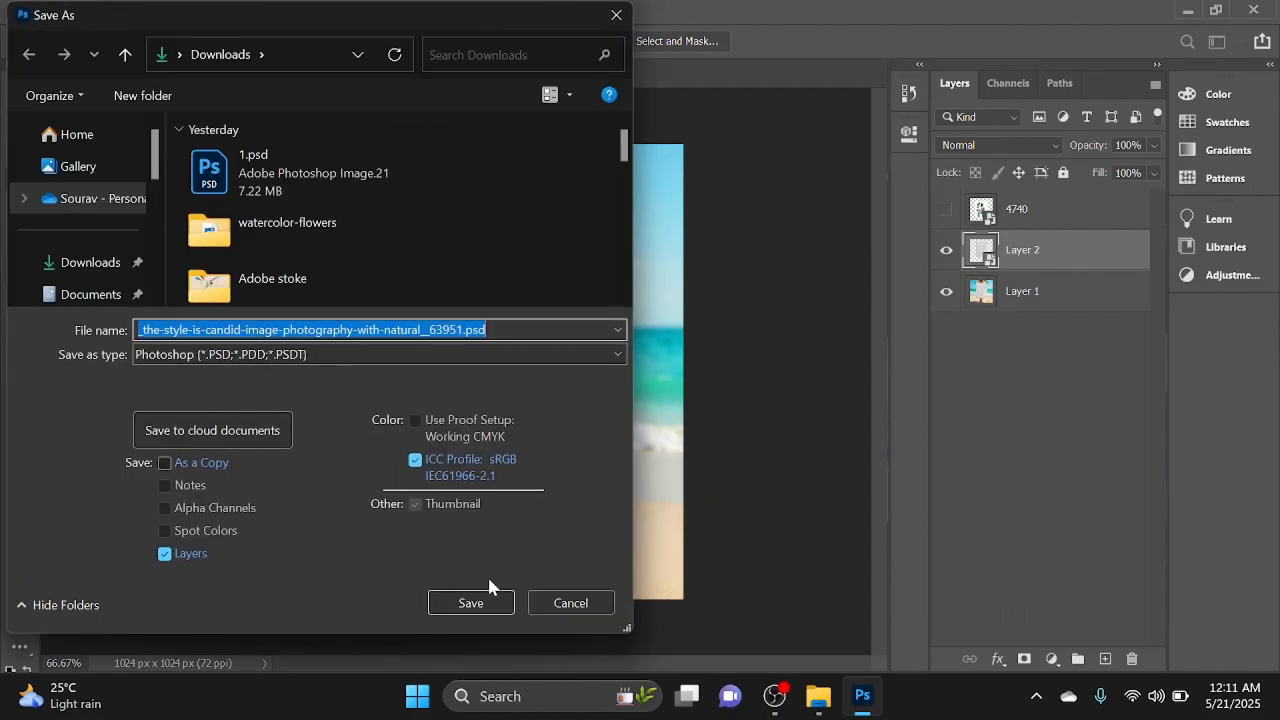
left_click(471, 603)
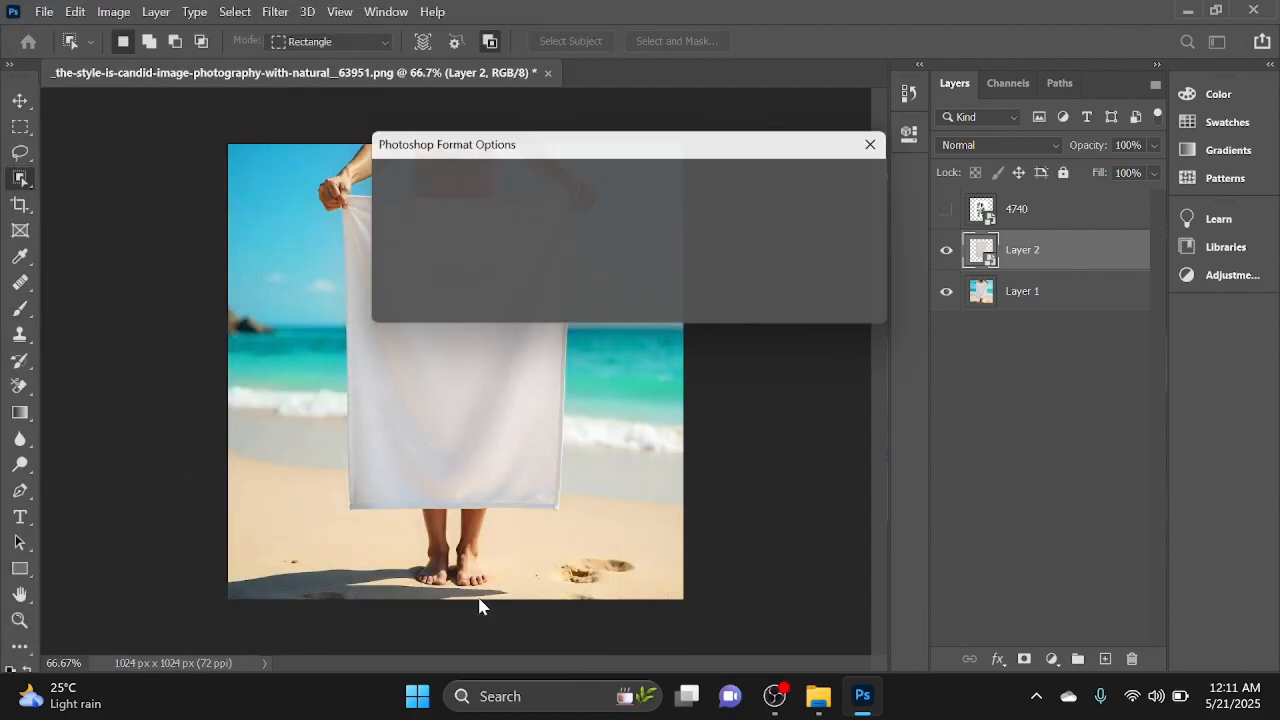
left_click(860, 180)
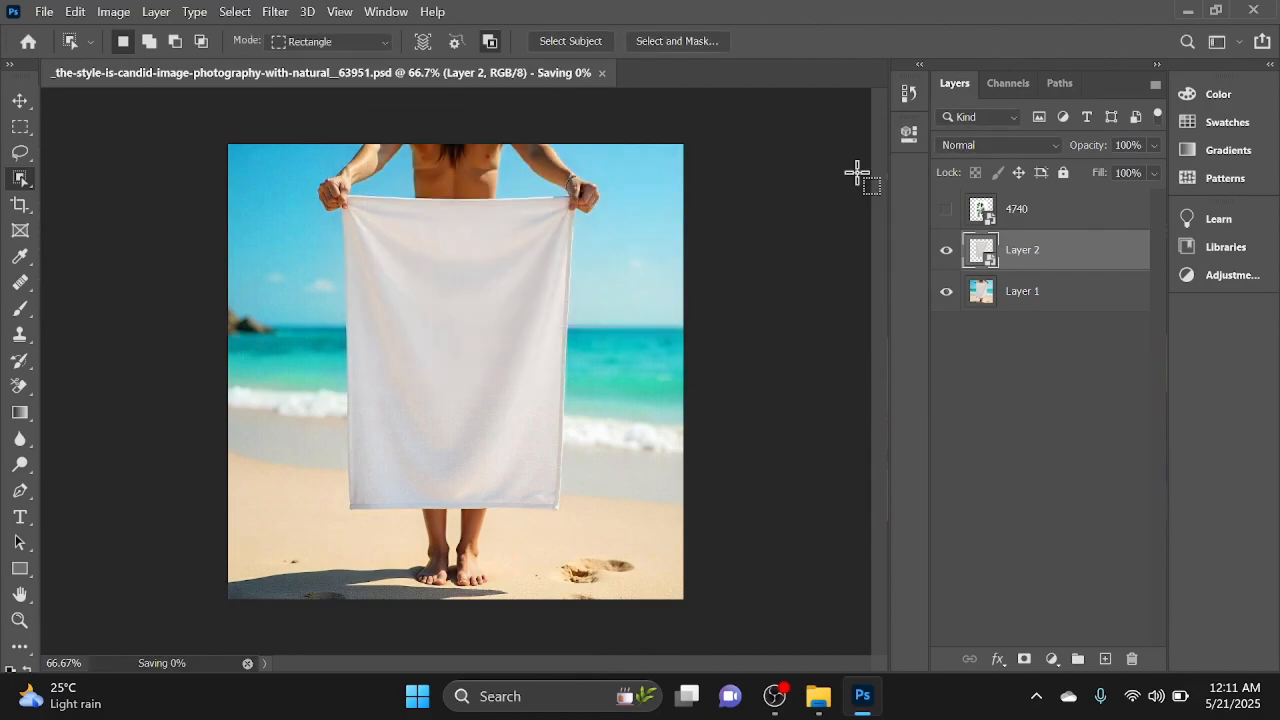
Show the 4740 flower artwork clipped to the towel layer and set its blend mode to Multiply.
left_click(1033, 211)
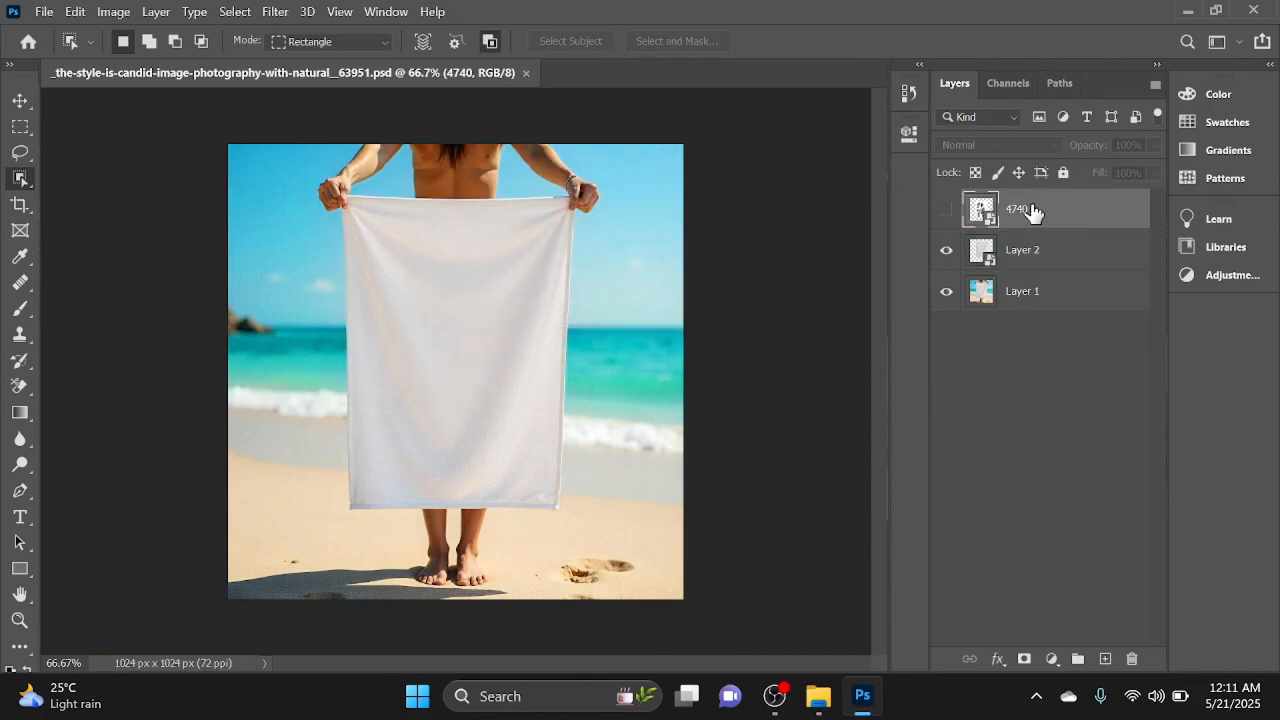
left_click(946, 211)
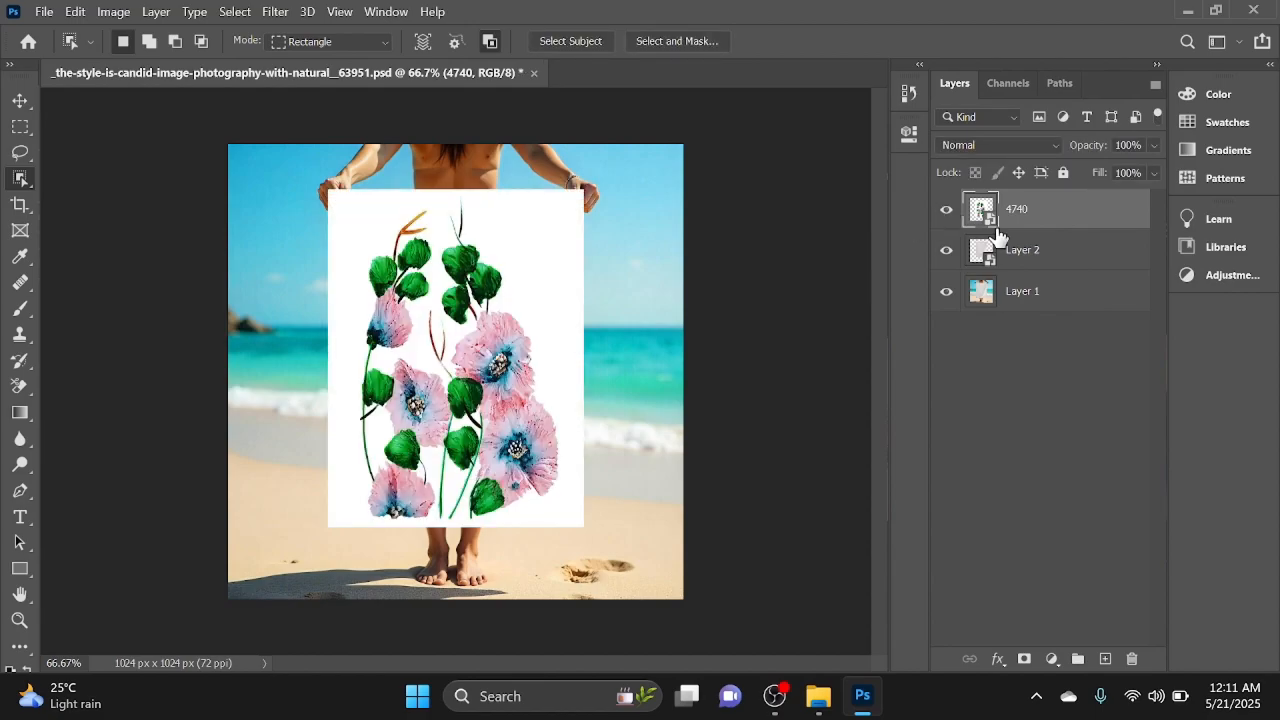
right_click(1030, 211)
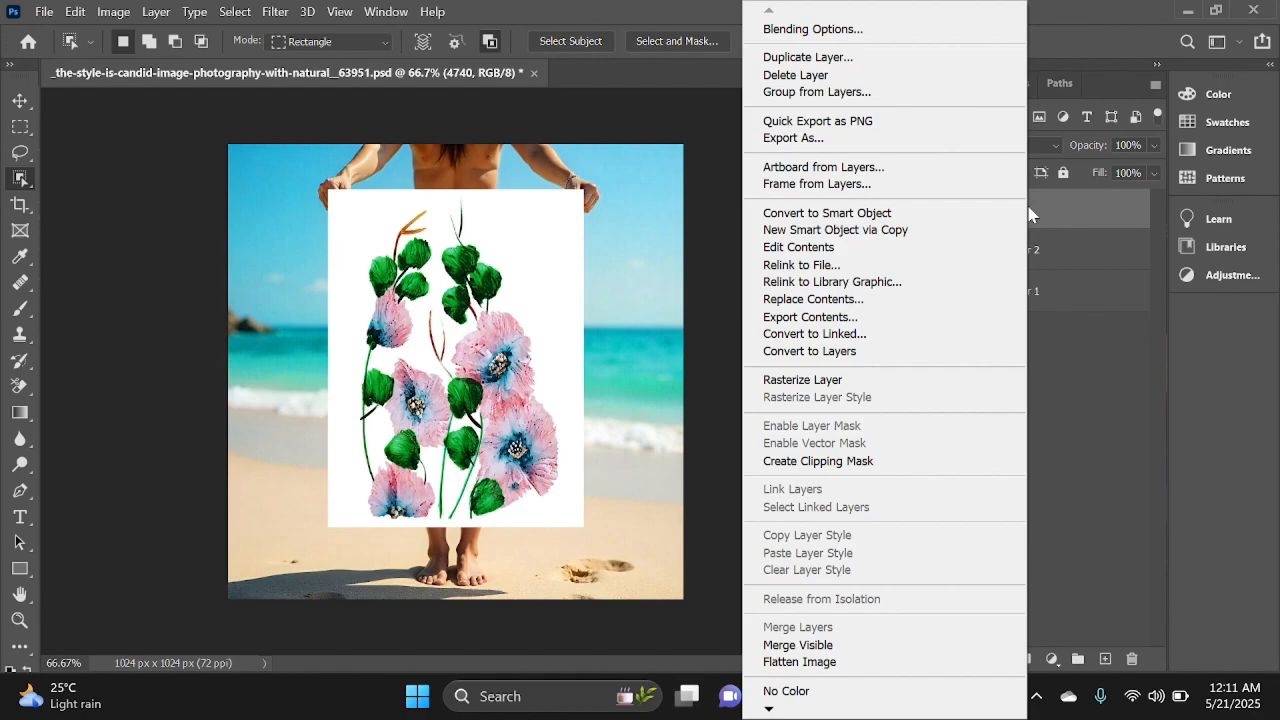
left_click(829, 460)
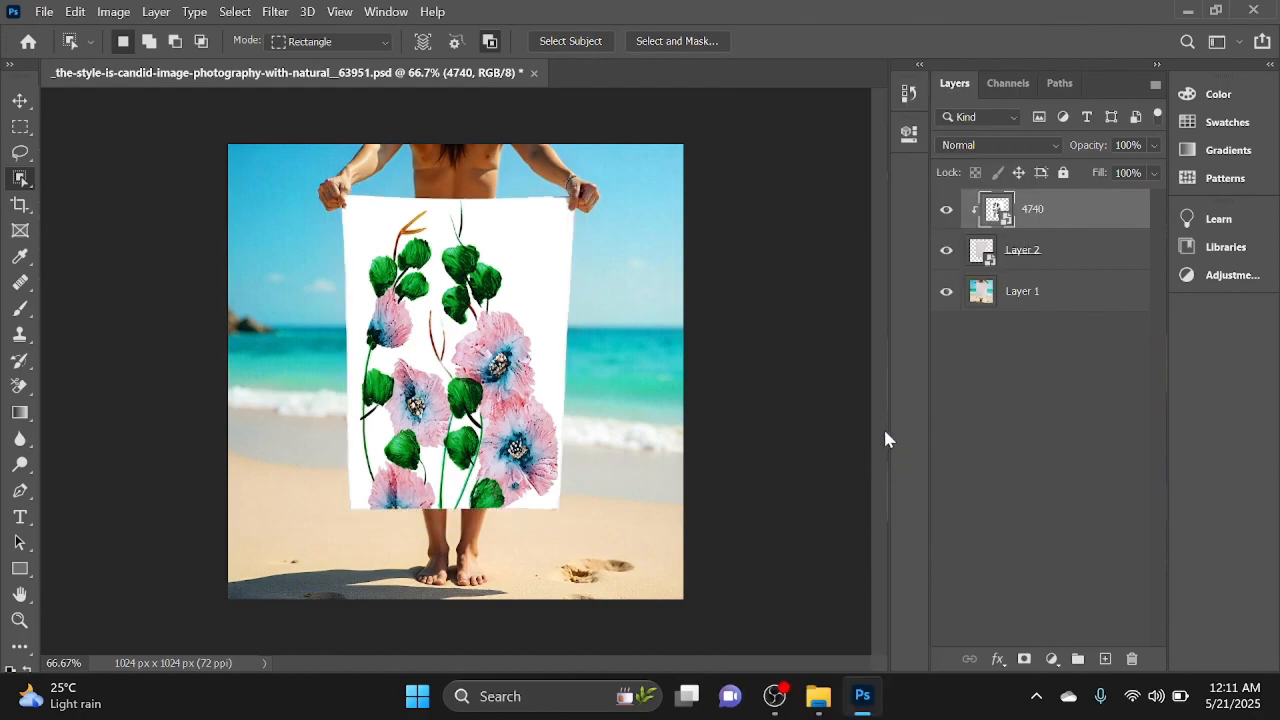
left_click(1029, 140)
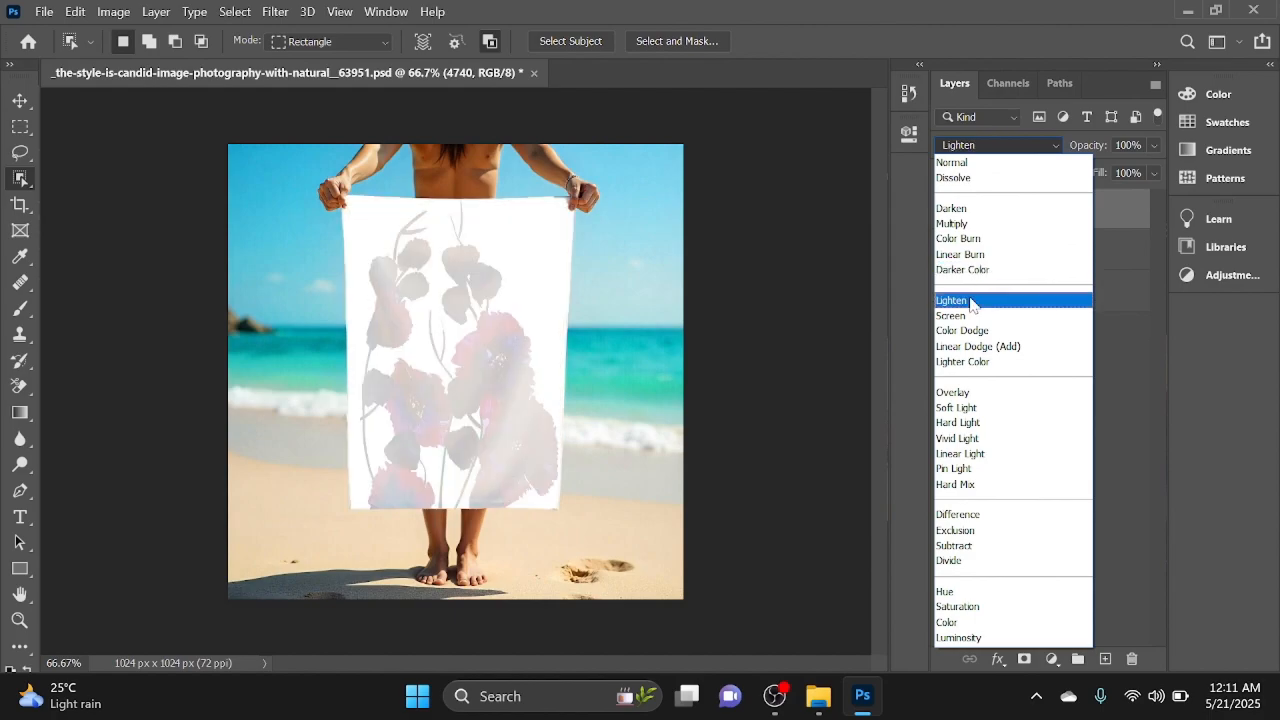
left_click(958, 223)
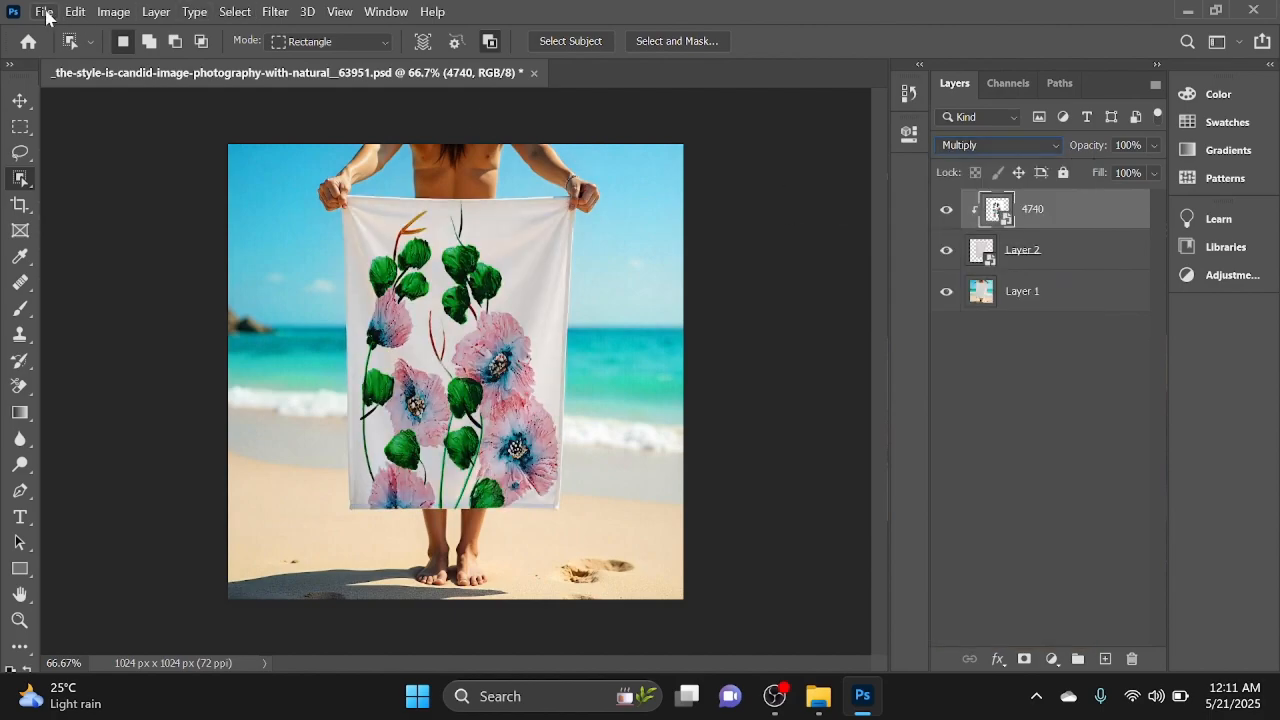
Apply the Displace filter to the 4740 artwork, using _the-style-is-candid-image-photography-with-natural__63951.psd as the displacement map.
left_click(277, 18)
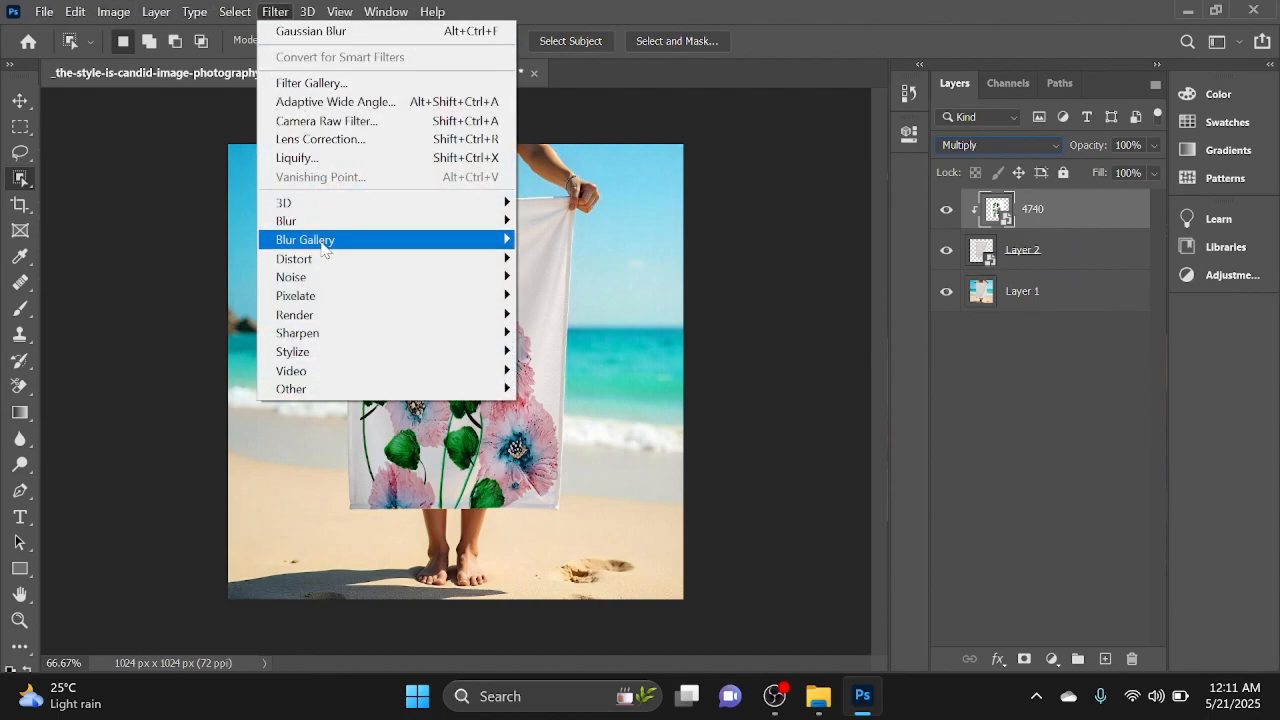
mouse_move(325, 262)
left_click(574, 259)
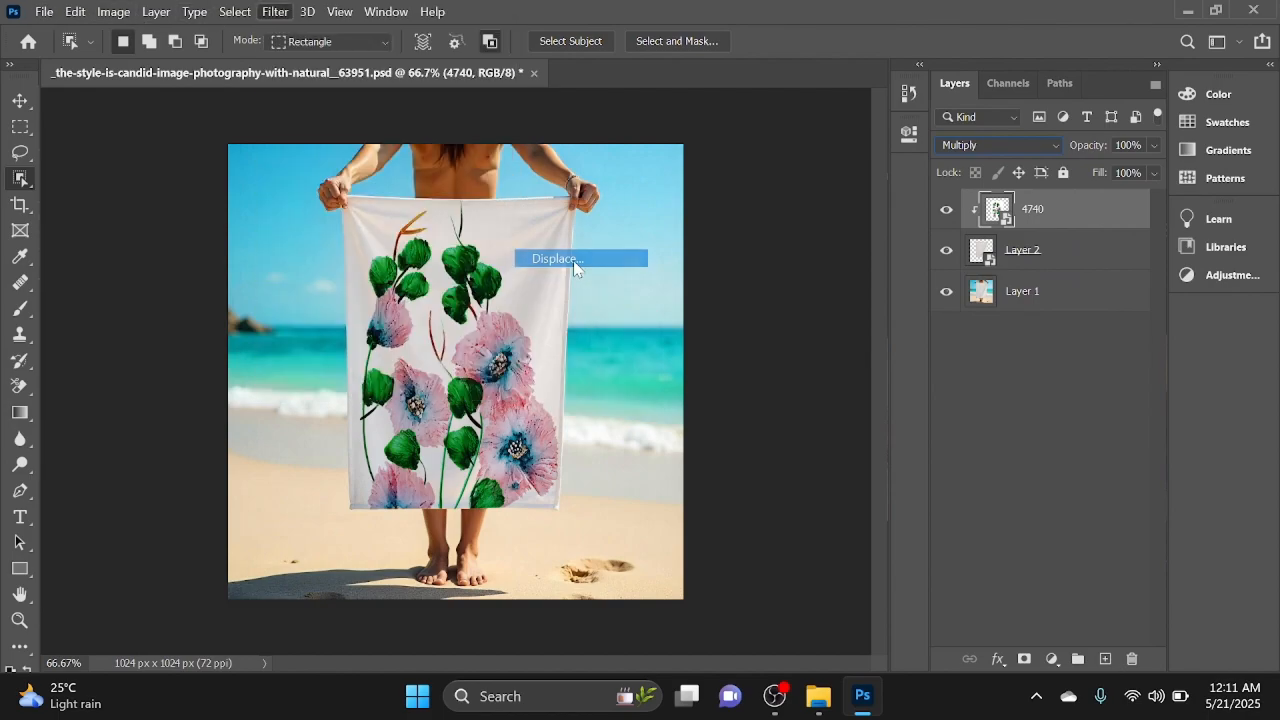
left_click(722, 208)
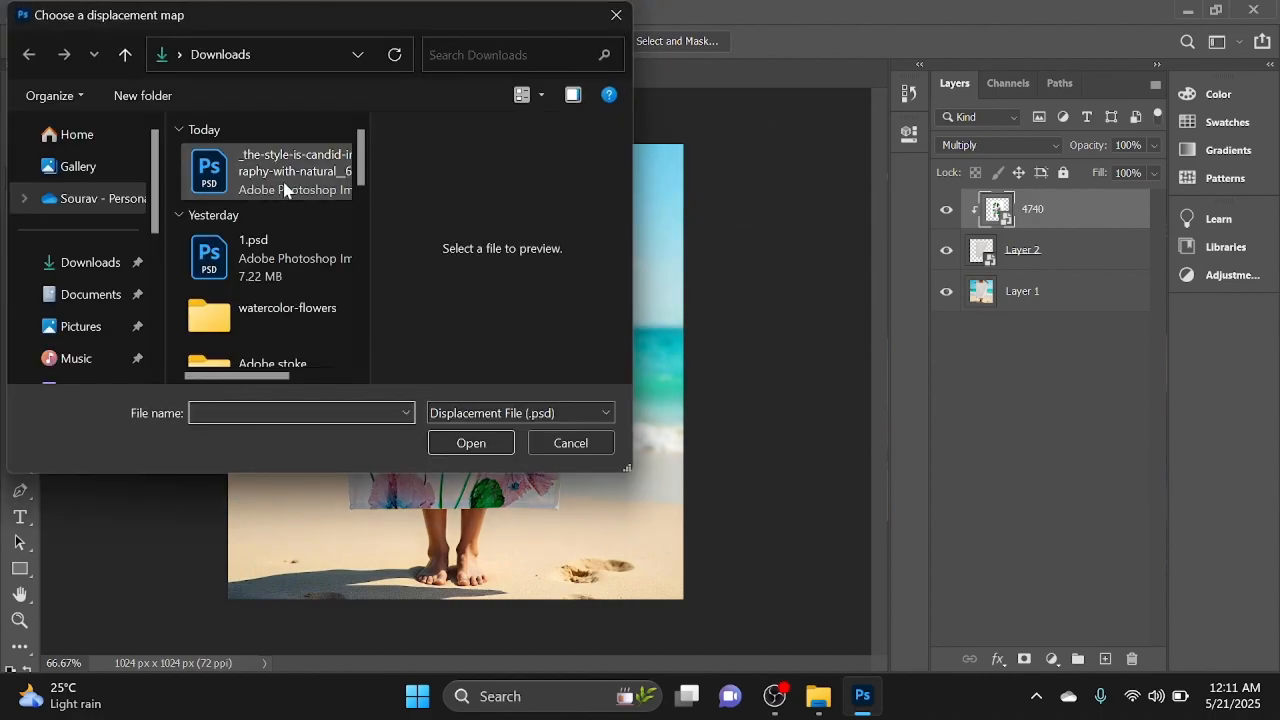
left_click(271, 181)
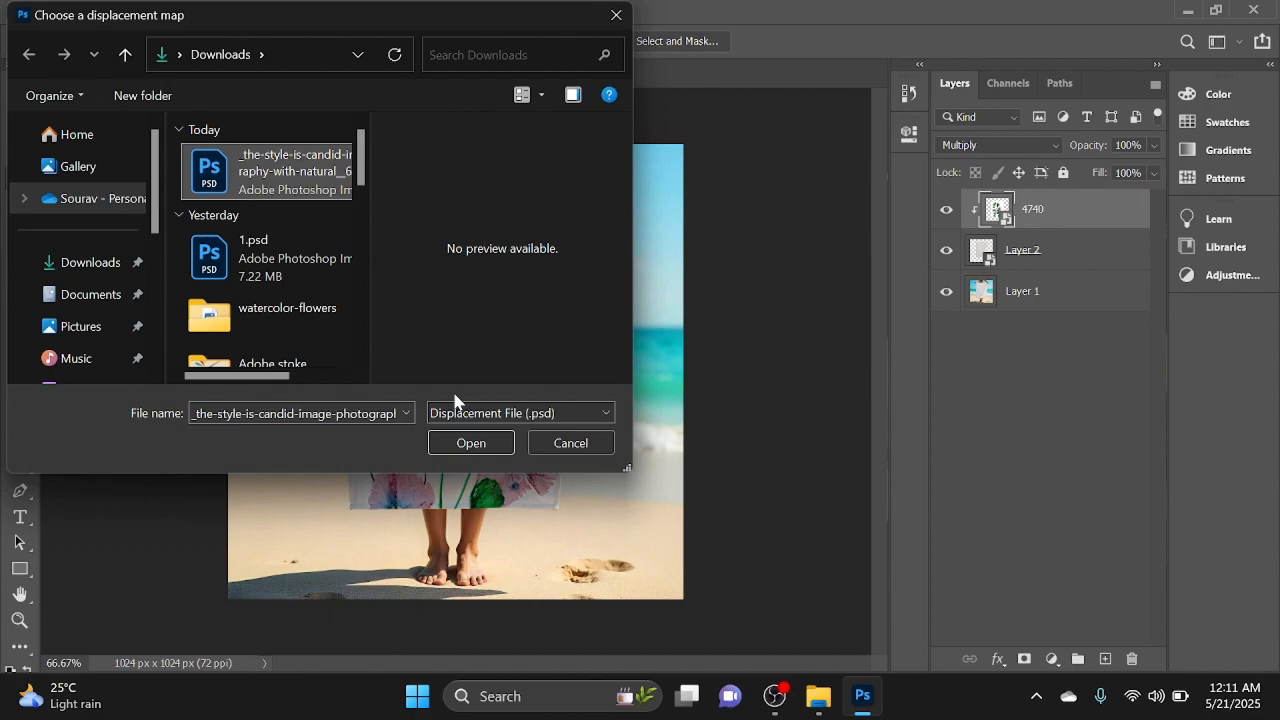
left_click(471, 443)
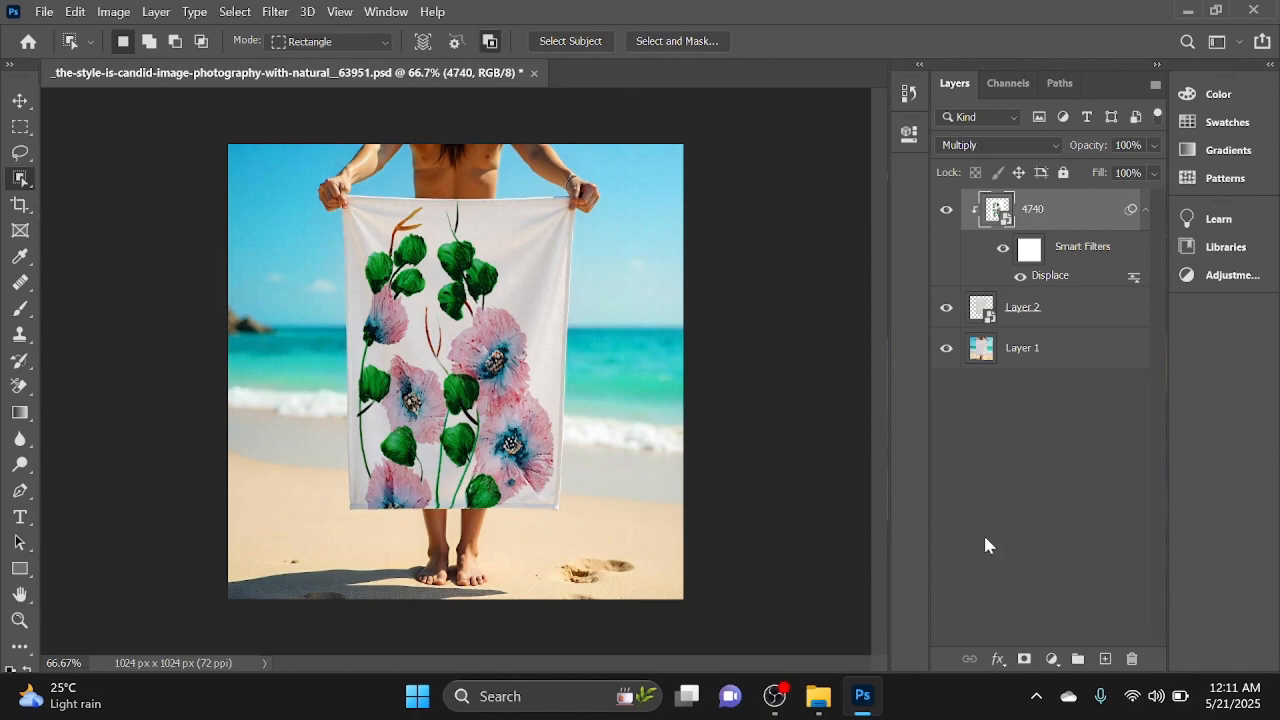
In the 4740 layer's Blending Options, set the Underlying Layer's black Blend If value to 134 and apply it.
left_click(997, 662)
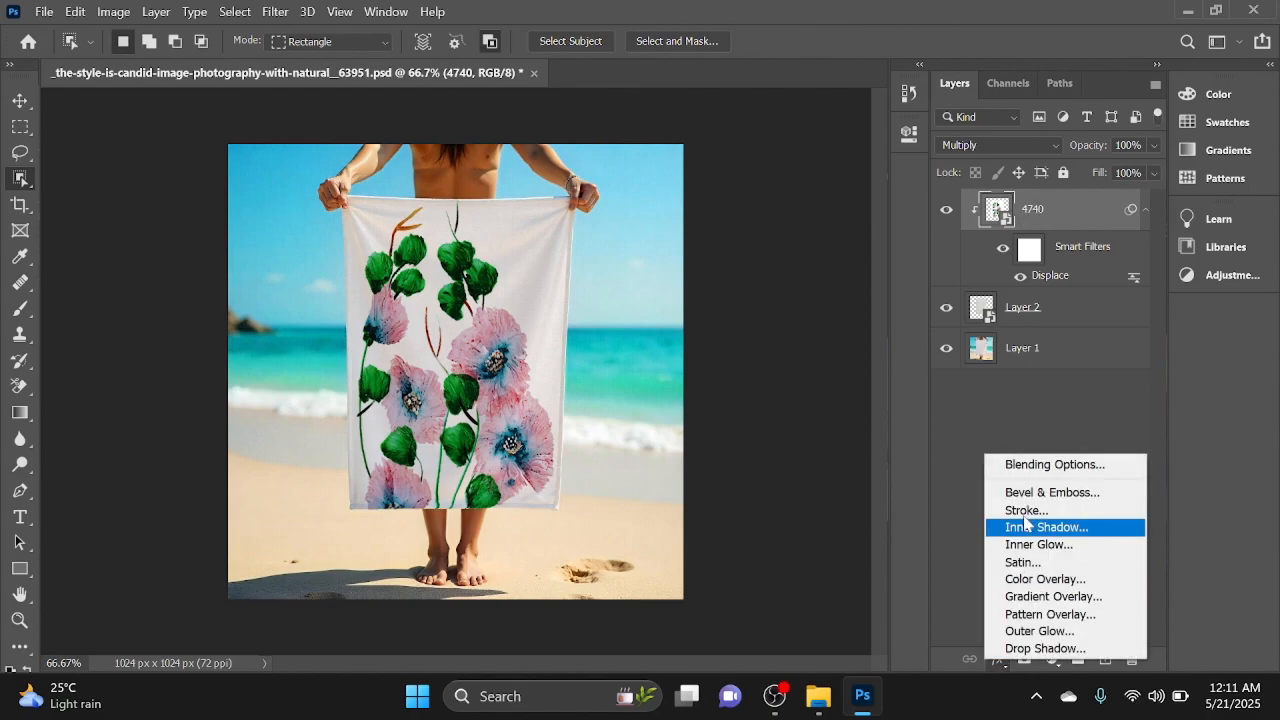
left_click(1035, 466)
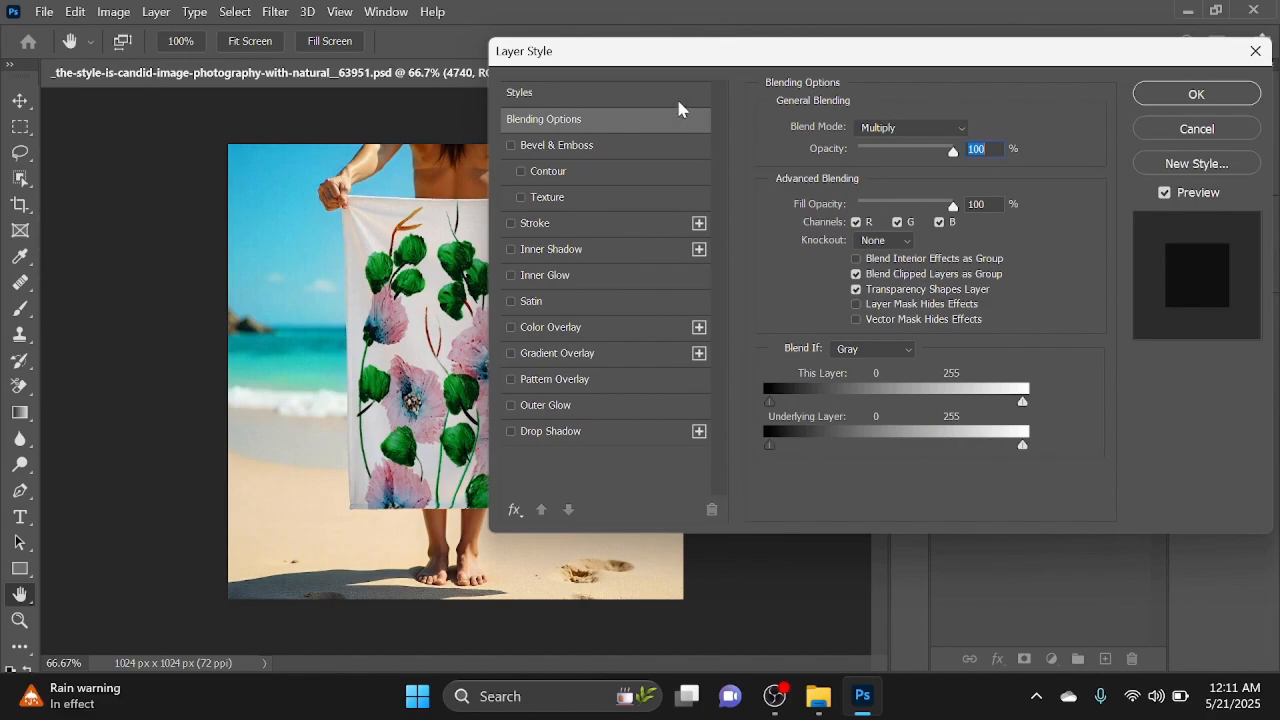
left_click_drag(667, 63, 792, 59)
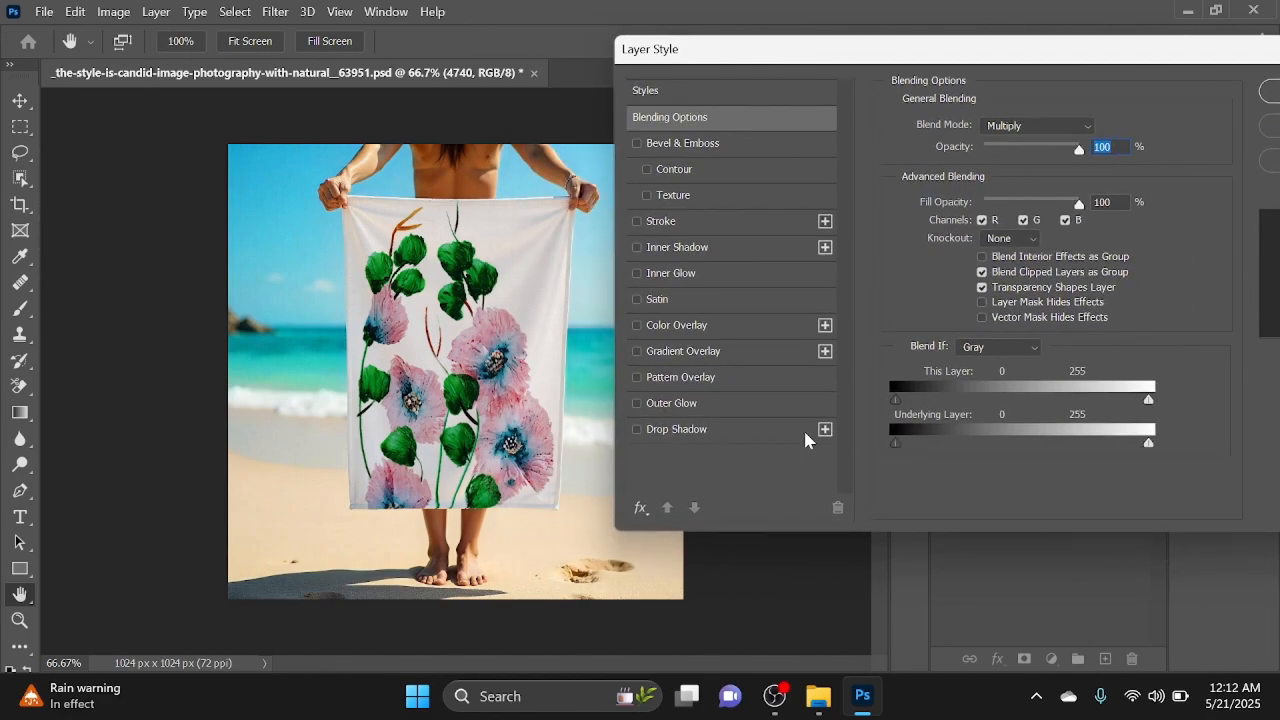
left_click_drag(895, 443, 1026, 451)
left_click_drag(1026, 450, 1029, 446)
left_click_drag(1035, 60, 923, 68)
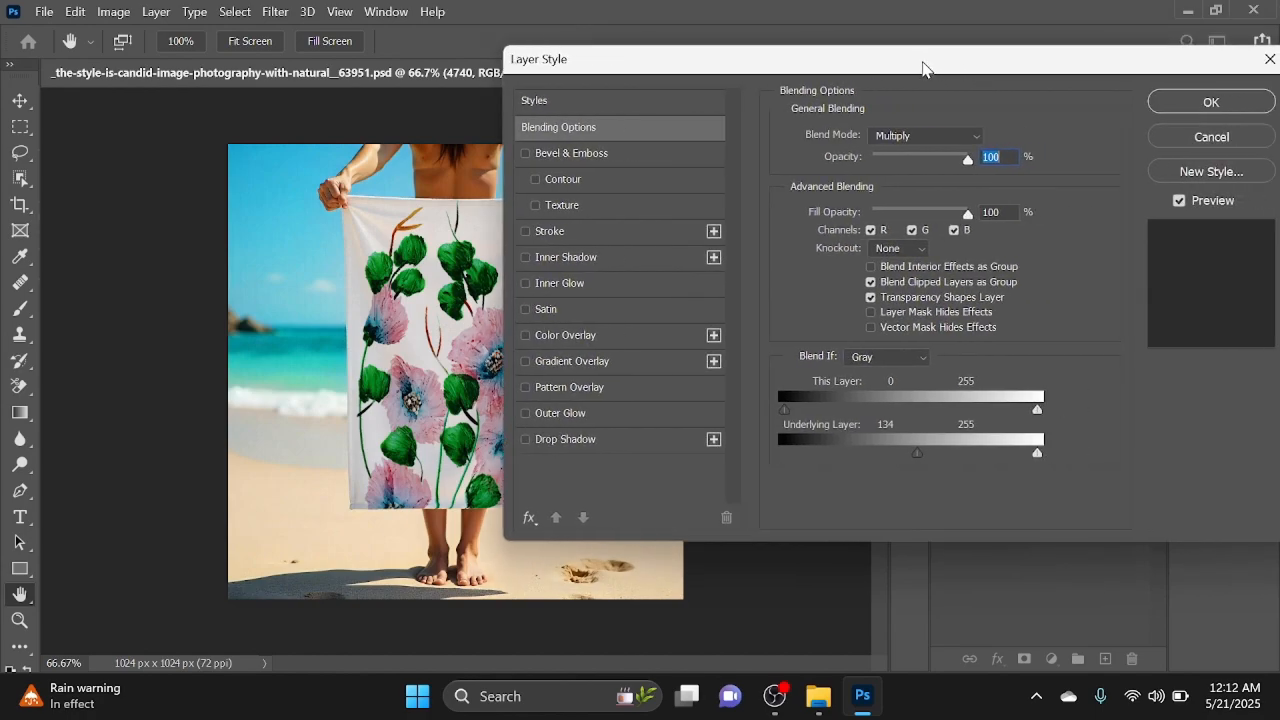
left_click(1210, 103)
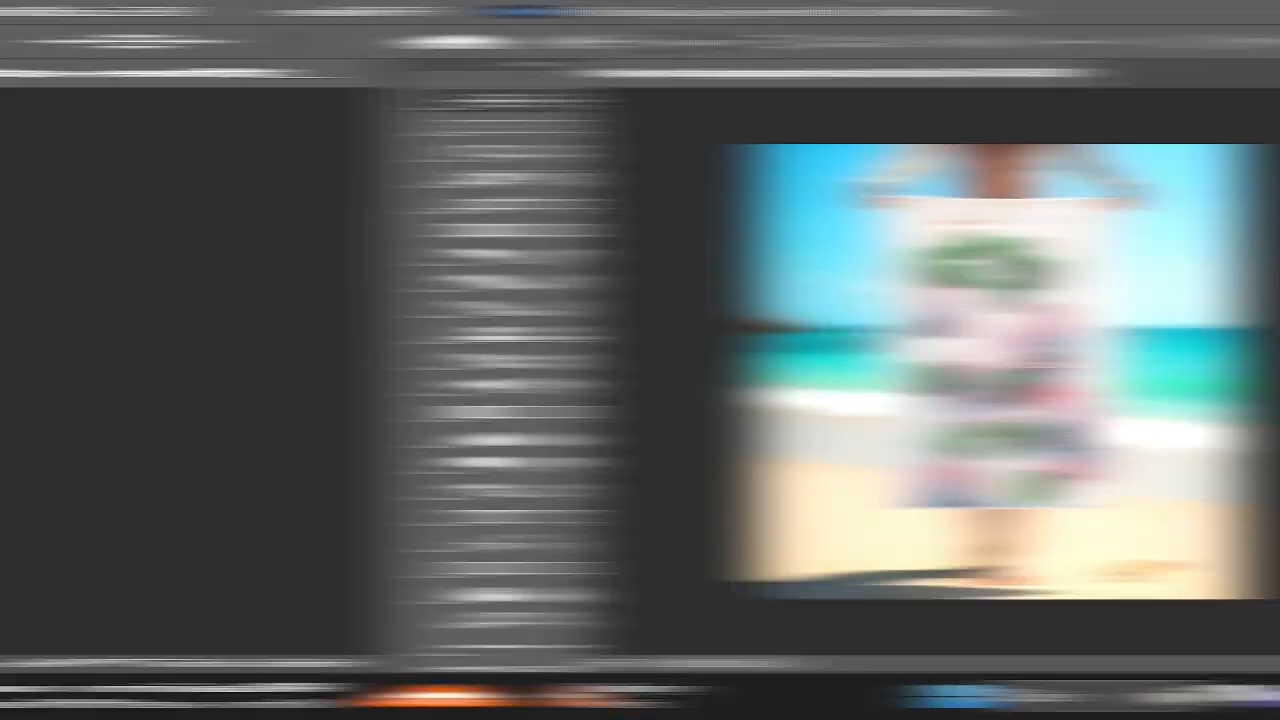
mouse_move(481, 343)
left_mouse_down()
mouse_move(493, 366)
mouse_move(490, 339)
mouse_move(491, 353)
left_mouse_up()
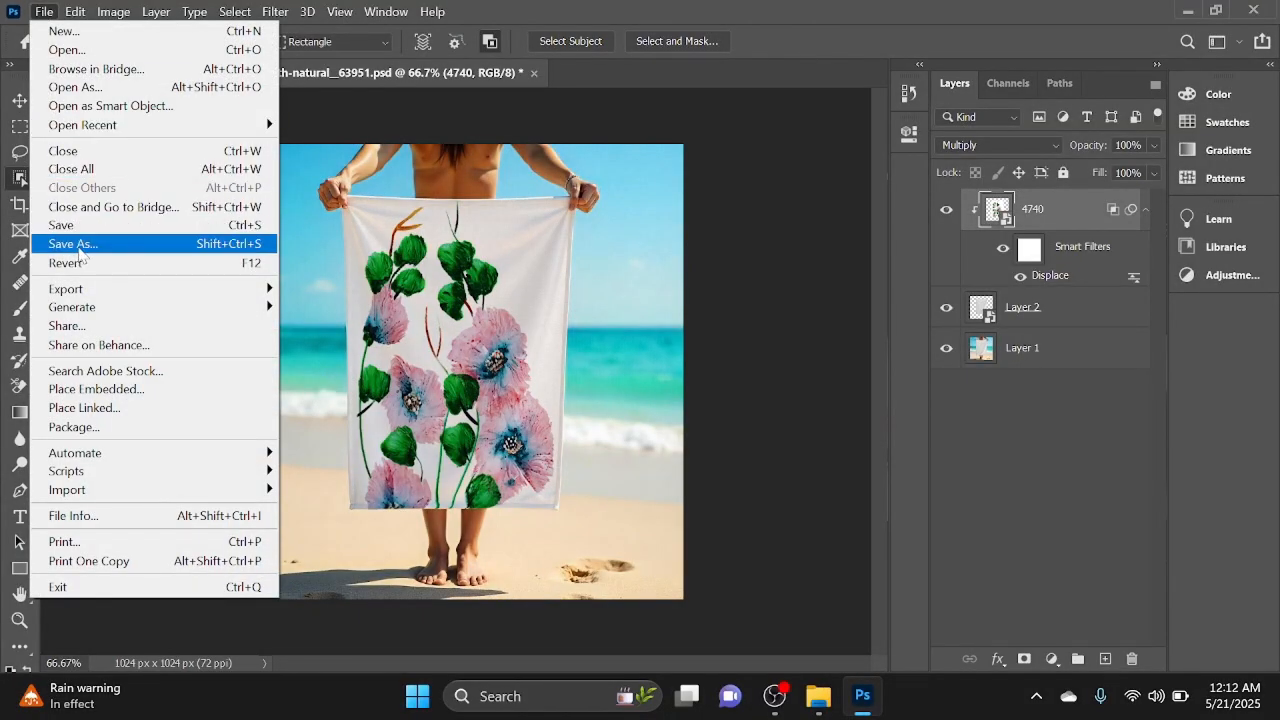
Save the layered document on the computer in Downloads as _the-style-is-candid-image-photography-with-natural__63951.psd, replacing the existing file, with Maximize Compatibility on.
left_click(134, 244)
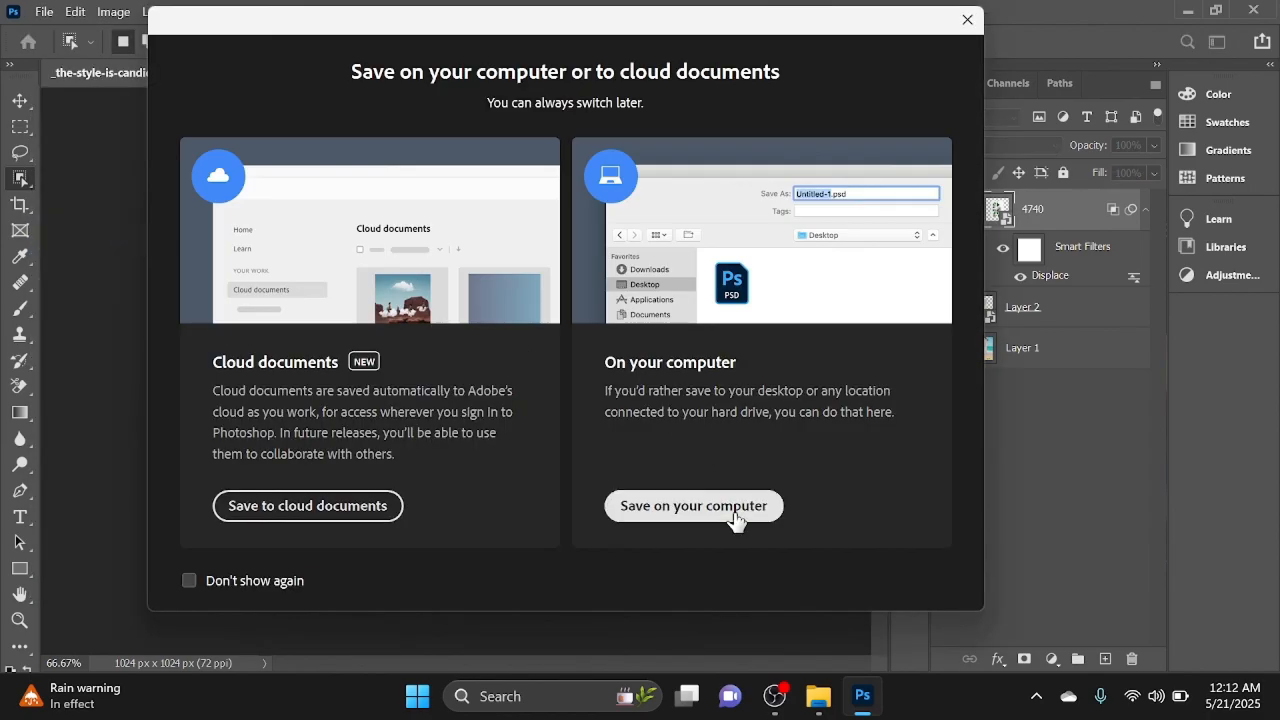
left_click(736, 517)
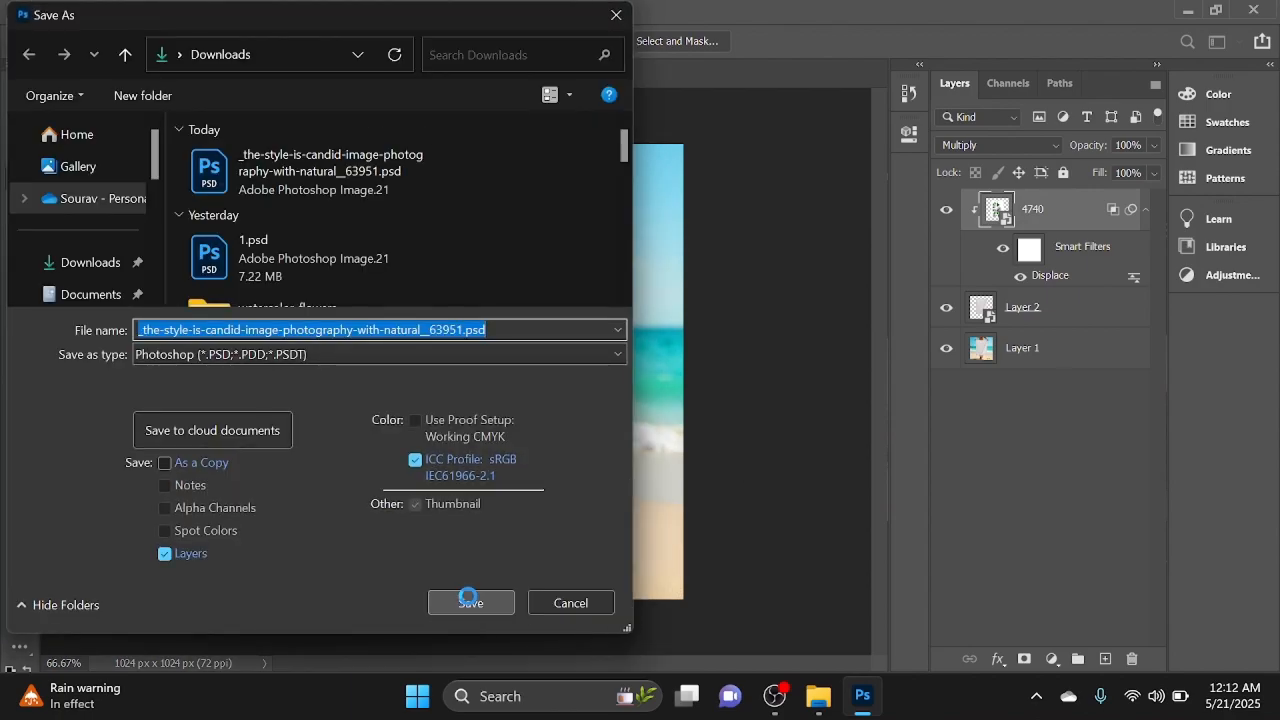
left_click(469, 600)
left_click(757, 349)
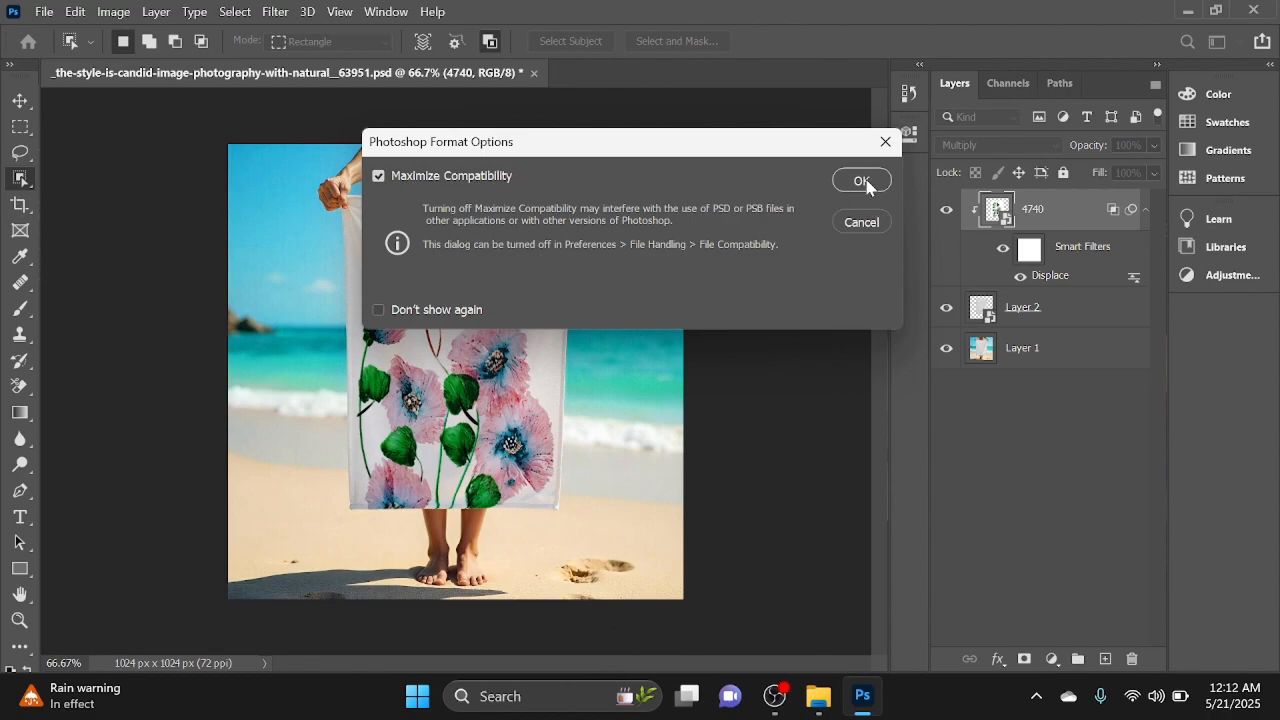
left_click(862, 181)
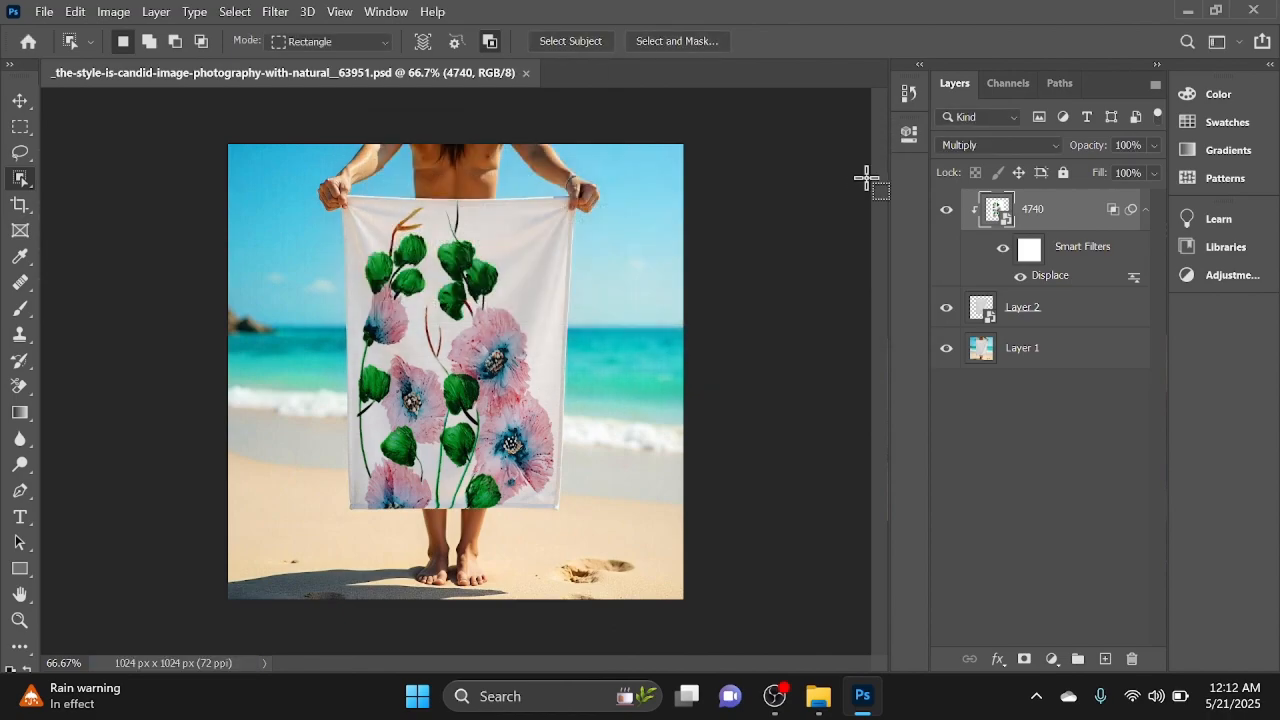